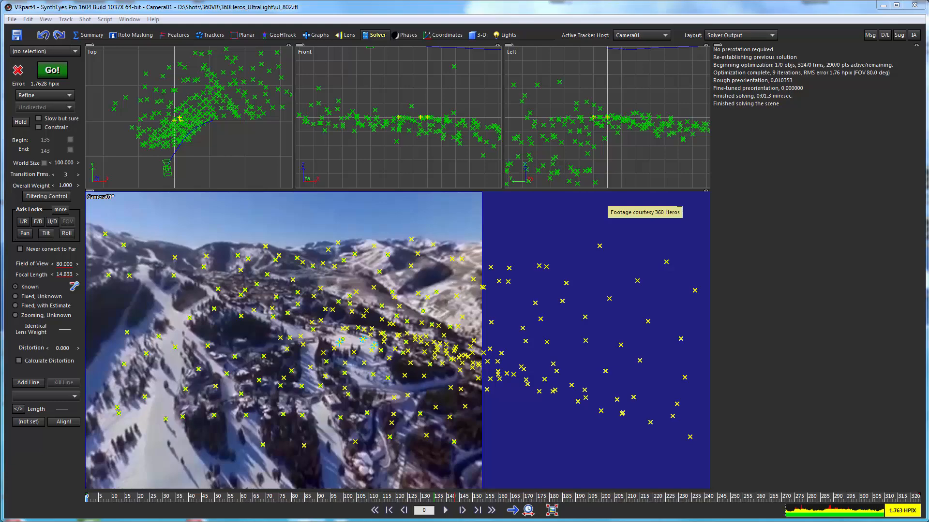
# Step: Run the VR360 3D Tracking Wrapup script to transfer the solve to the spherical 360 shot
pyautogui.moveTo(113, 501); pyautogui.dragTo(137, 498)
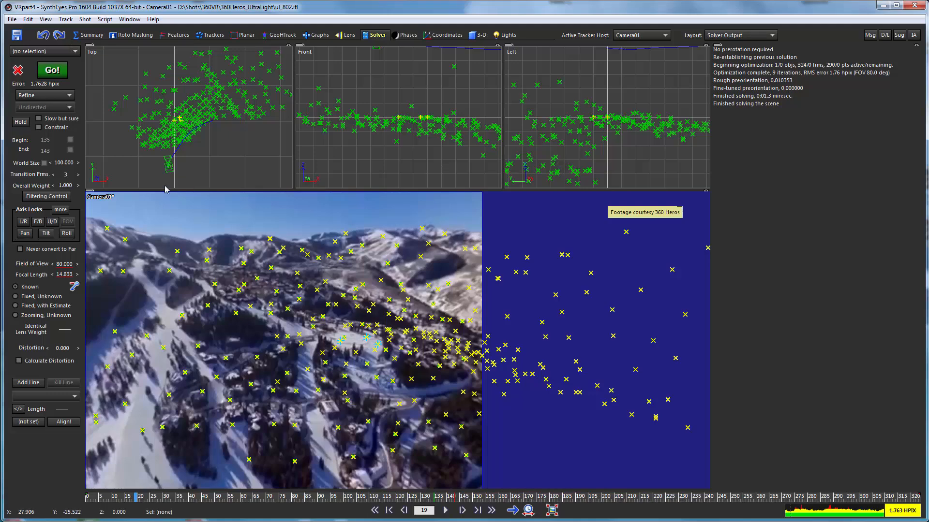
pyautogui.moveTo(102, 498); pyautogui.dragTo(618, 499)
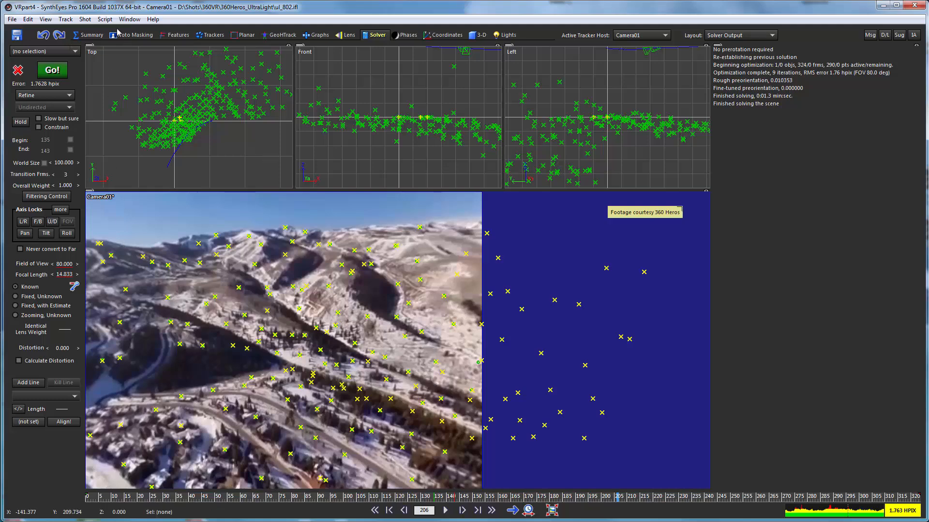
pyautogui.click(104, 20)
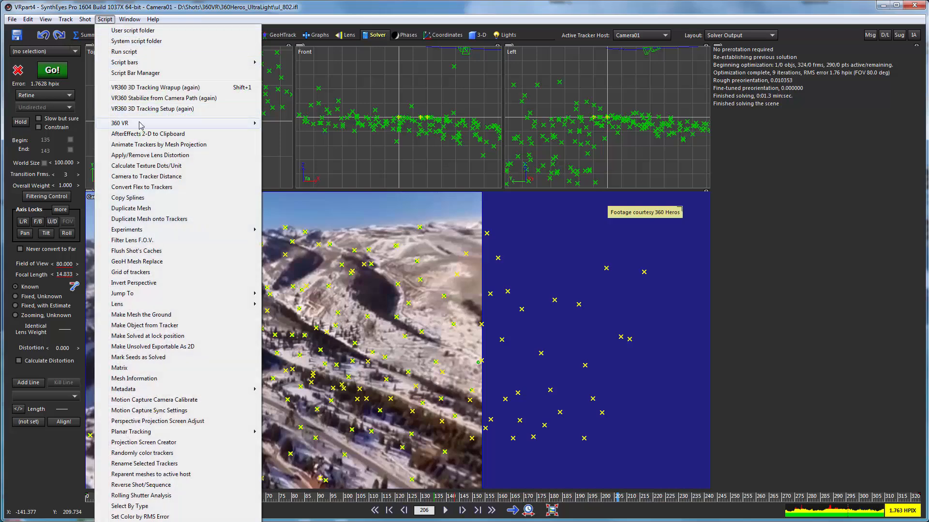
pyautogui.moveTo(229, 125)
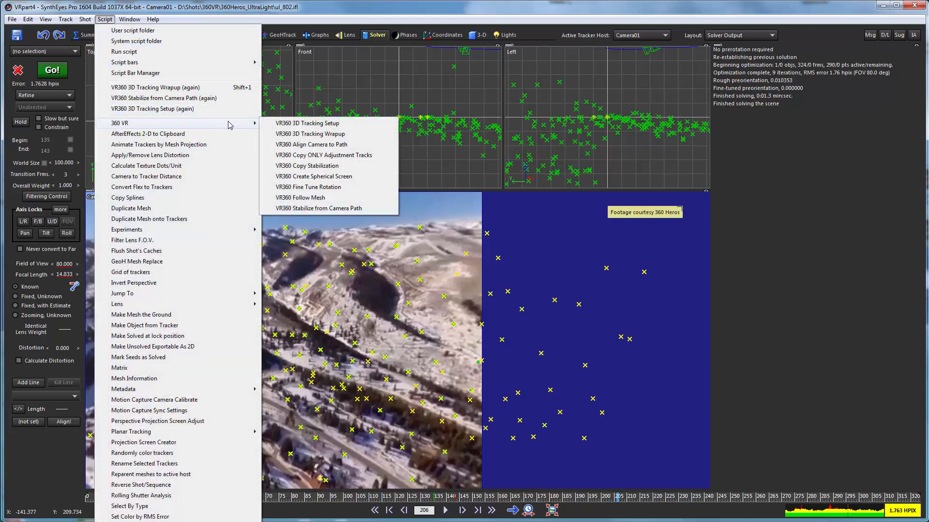
pyautogui.click(284, 134)
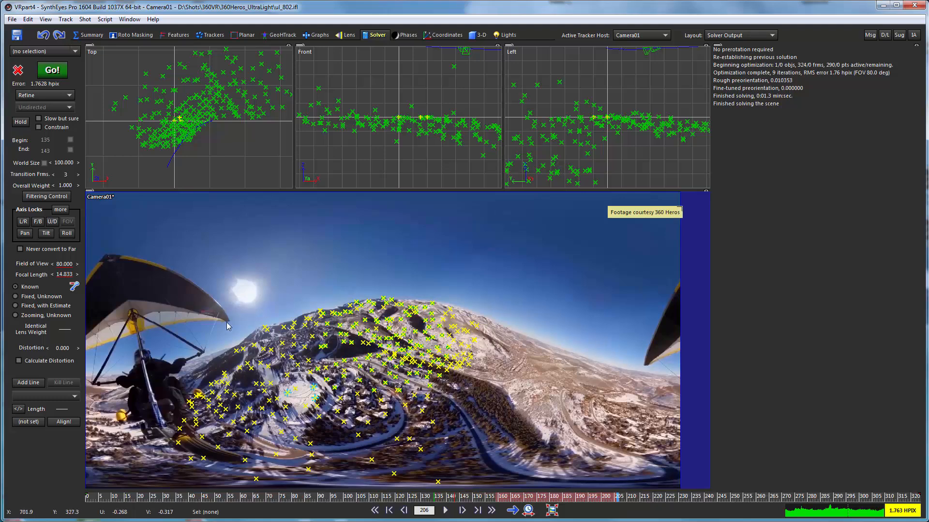
# Step: Outline the ultralight and its pilot at frame 0 with a new garbage spline extending past the image's left edge
pyautogui.moveTo(130, 498); pyautogui.dragTo(612, 520)
pyautogui.moveTo(680, 516); pyautogui.dragTo(104, 519)
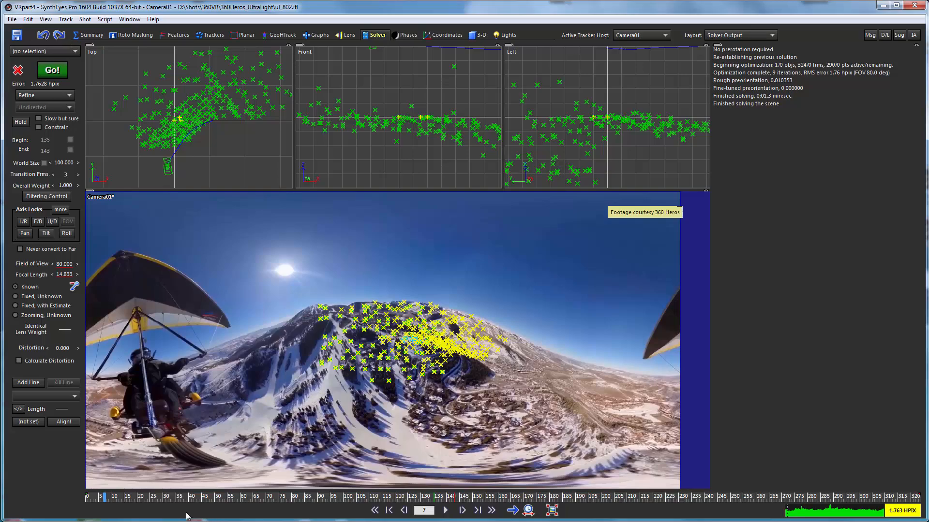
pyautogui.moveTo(132, 498); pyautogui.dragTo(60, 501)
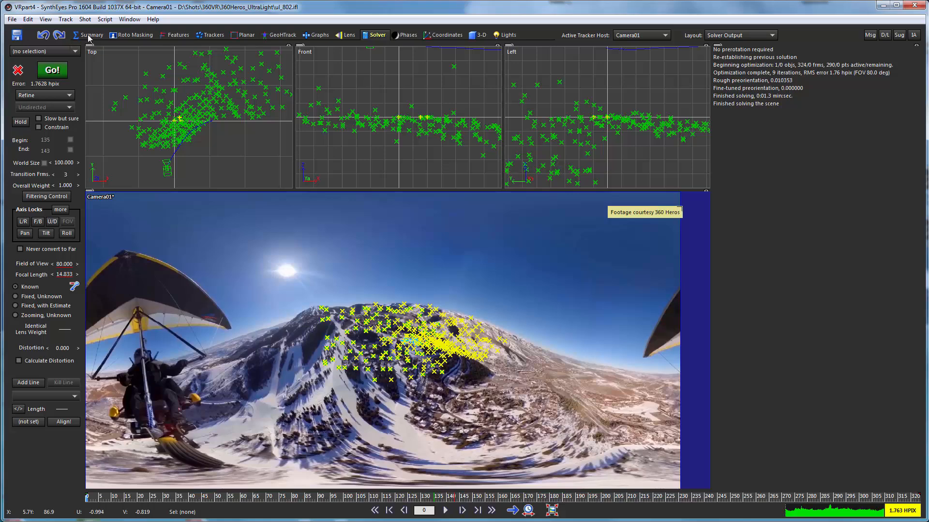
pyautogui.click(132, 35)
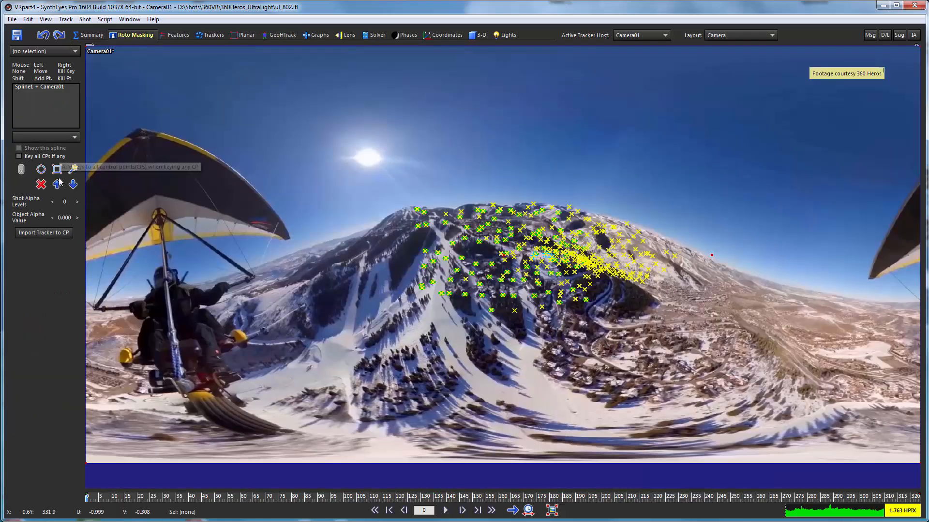
pyautogui.click(73, 169)
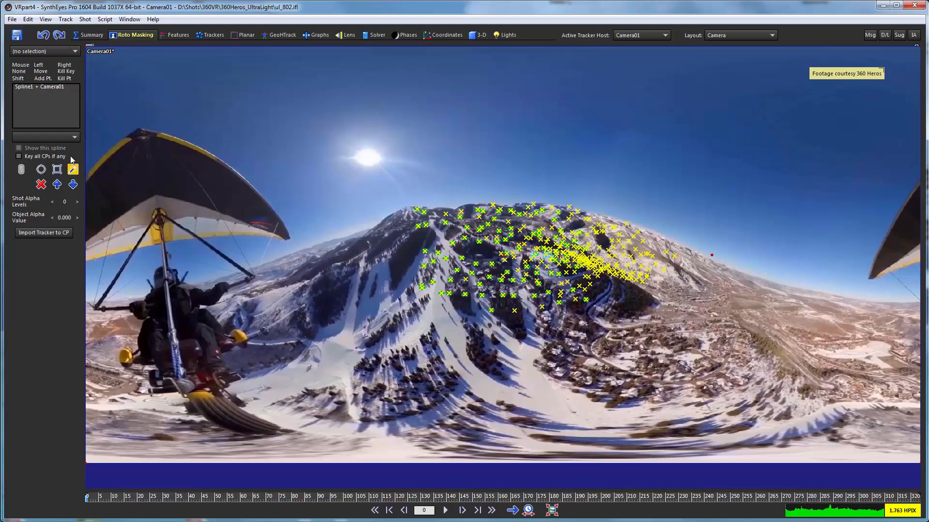
pyautogui.click(149, 170)
pyautogui.click(358, 171)
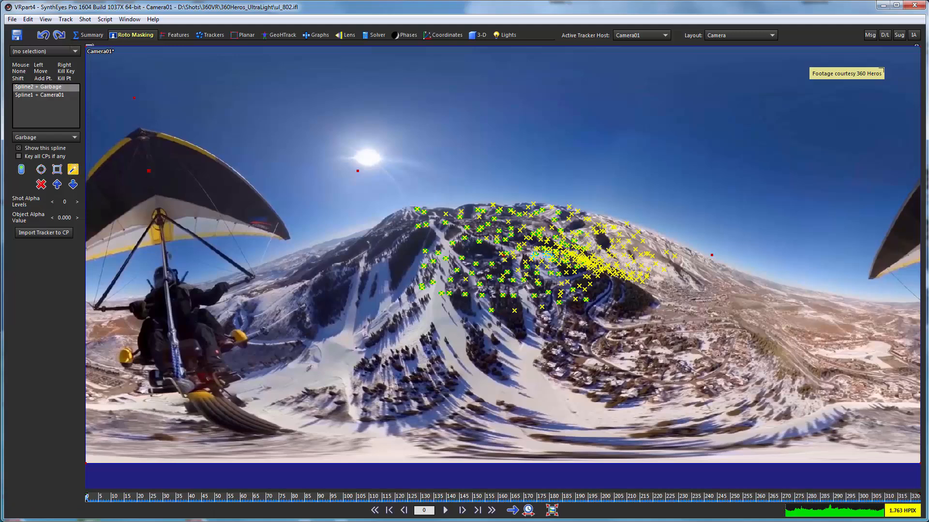
pyautogui.moveTo(143, 111); pyautogui.dragTo(288, 325)
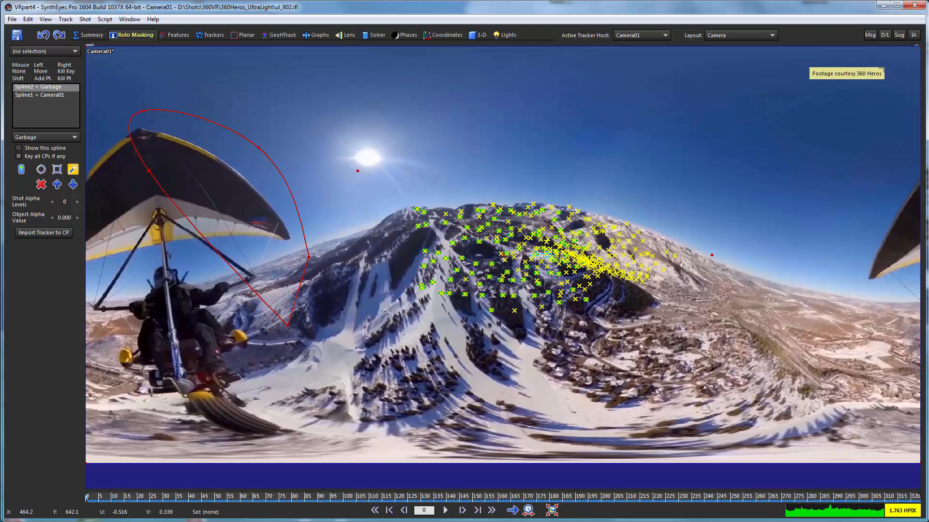
pyautogui.moveTo(283, 358); pyautogui.dragTo(250, 478)
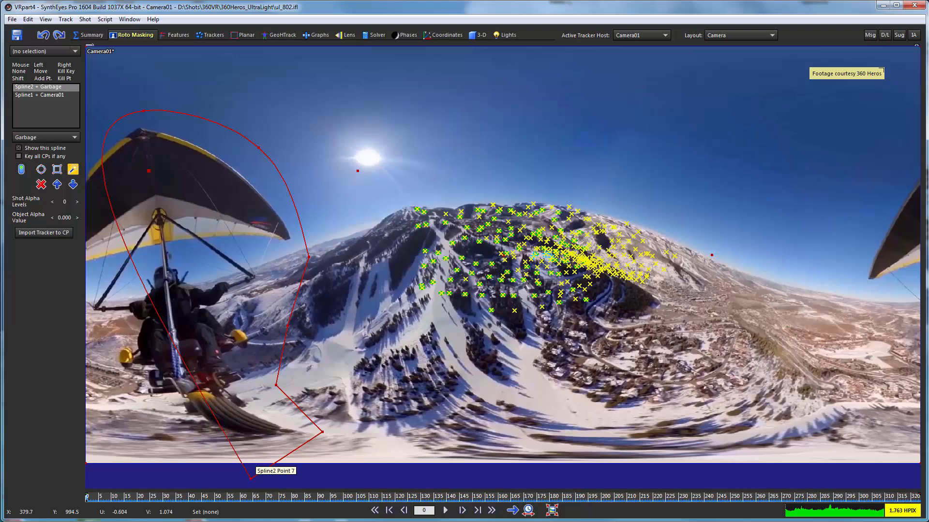
pyautogui.moveTo(174, 339); pyautogui.dragTo(112, 389)
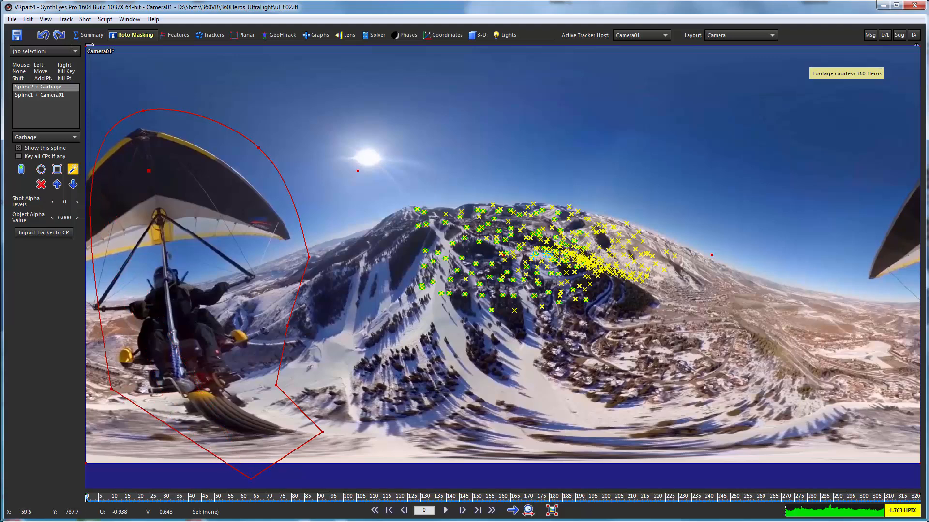
pyautogui.moveTo(97, 303); pyautogui.dragTo(43, 247)
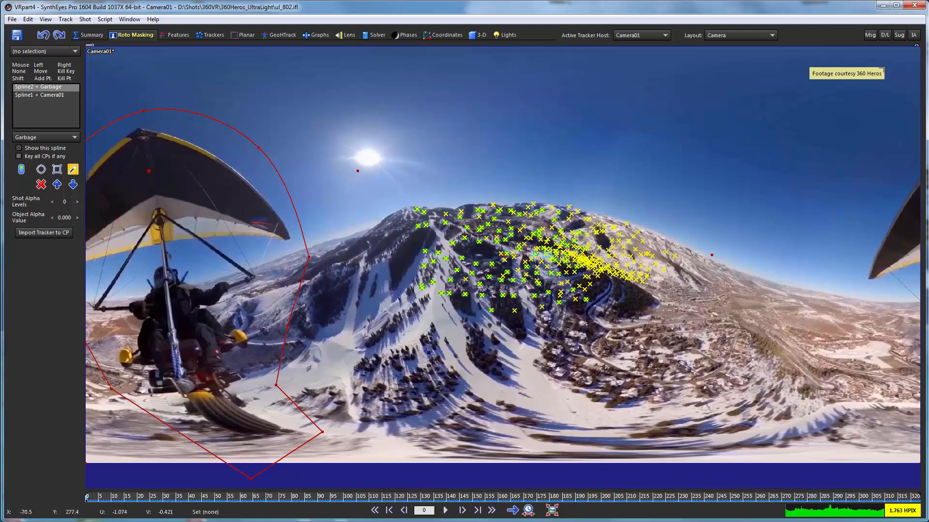
# Step: Add a point on the spline's upper-left side and push its outer points farther beyond the image's left edge
pyautogui.moveTo(106, 132); pyautogui.dragTo(132, 100)
pyautogui.keyDown('shift'); pyautogui.rightClick(133, 99); pyautogui.keyUp('shift')
pyautogui.scroll(-2, 150, 236)
pyautogui.moveTo(149, 236); pyautogui.dragTo(209, 254, button='middle')
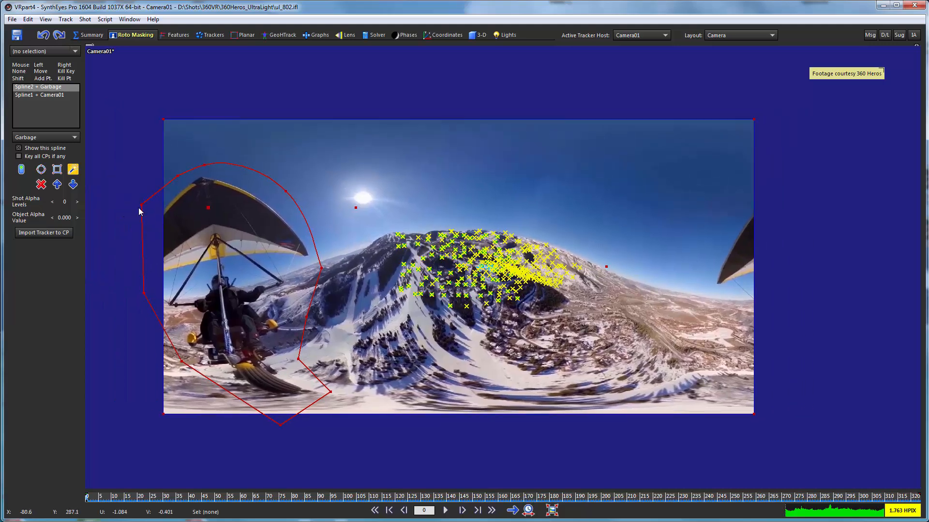
pyautogui.moveTo(142, 204); pyautogui.dragTo(142, 224)
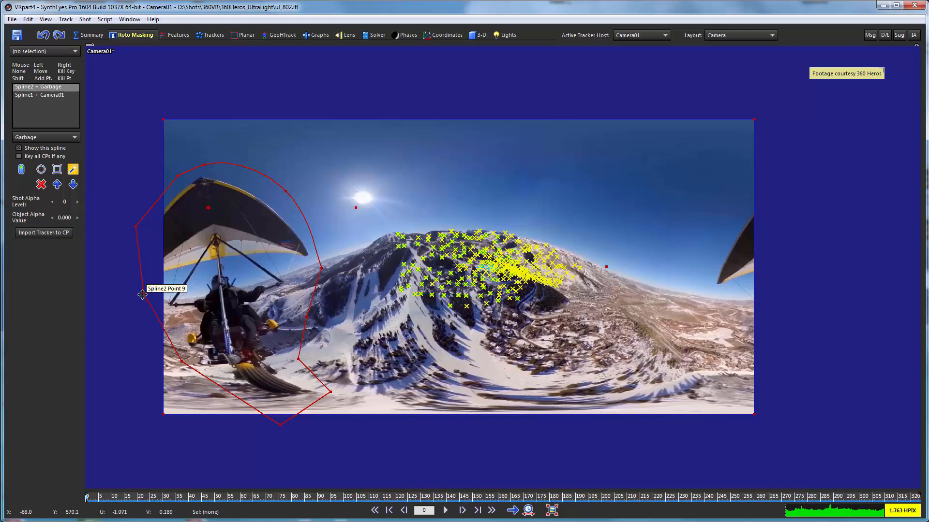
pyautogui.moveTo(146, 294); pyautogui.dragTo(126, 272)
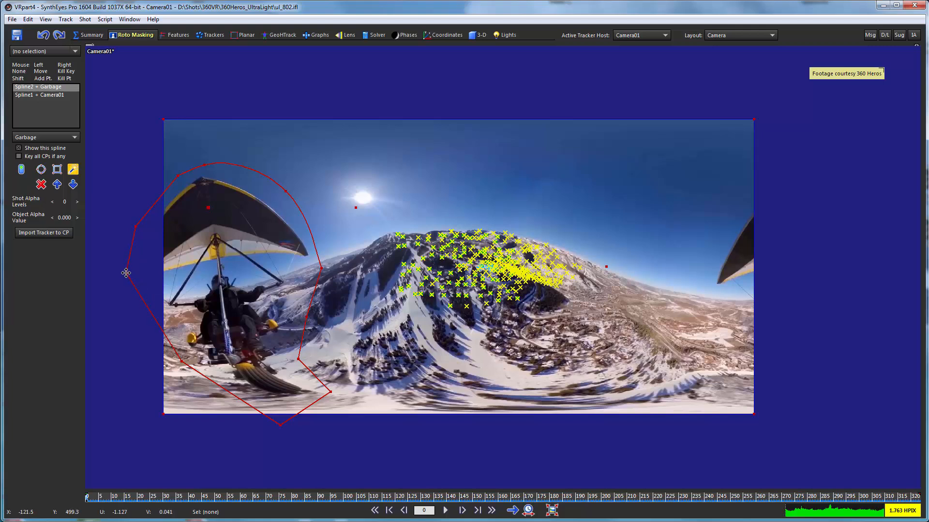
# Step: Turn two points above the wing into corners and adjust the upper-right and lower-right points of the ultralight's garbage spline
pyautogui.doubleClick(204, 165)
pyautogui.doubleClick(285, 191)
pyautogui.moveTo(285, 192); pyautogui.dragTo(286, 203)
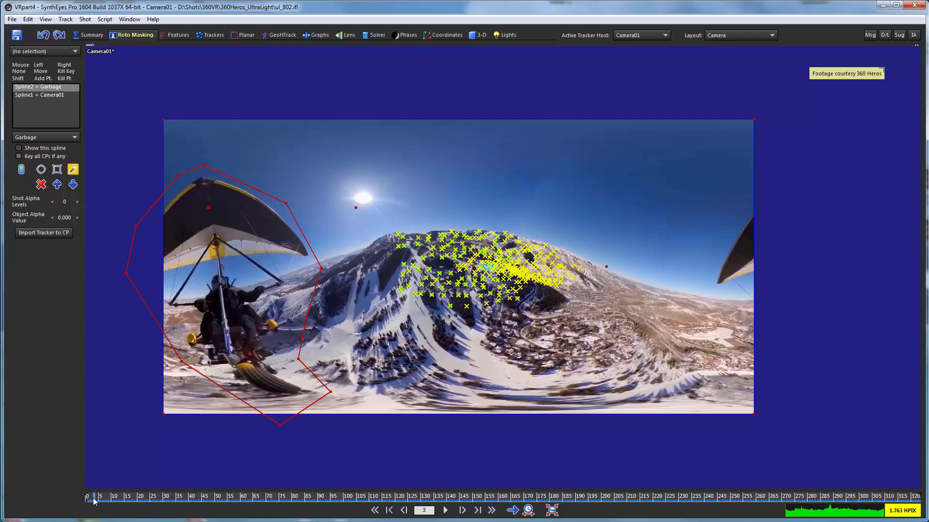
pyautogui.moveTo(94, 499)
pyautogui.mouseDown()
pyautogui.moveTo(317, 485)
pyautogui.moveTo(476, 455)
pyautogui.moveTo(919, 457)
pyautogui.moveTo(441, 458)
pyautogui.moveTo(79, 481)
pyautogui.moveTo(388, 509)
pyautogui.moveTo(890, 503)
pyautogui.moveTo(596, 512)
pyautogui.moveTo(86, 497)
pyautogui.mouseUp()
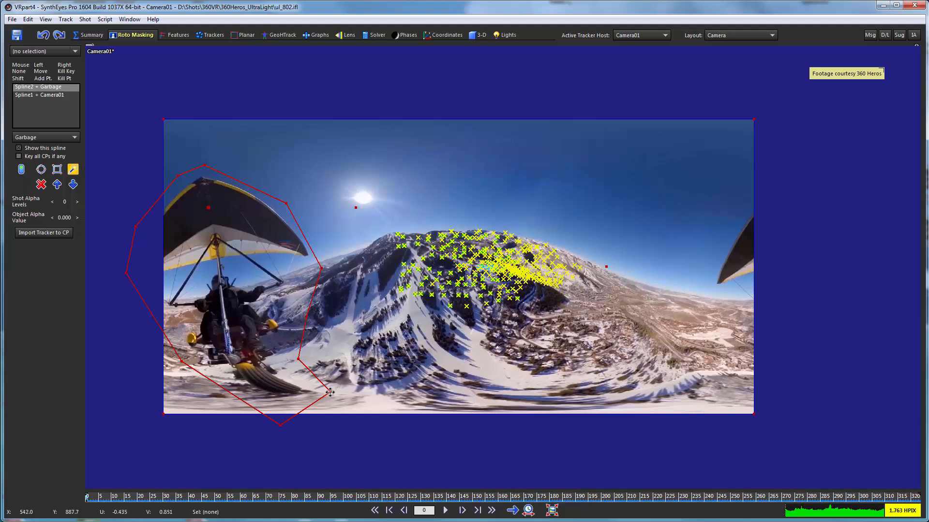
pyautogui.moveTo(331, 392); pyautogui.dragTo(337, 384)
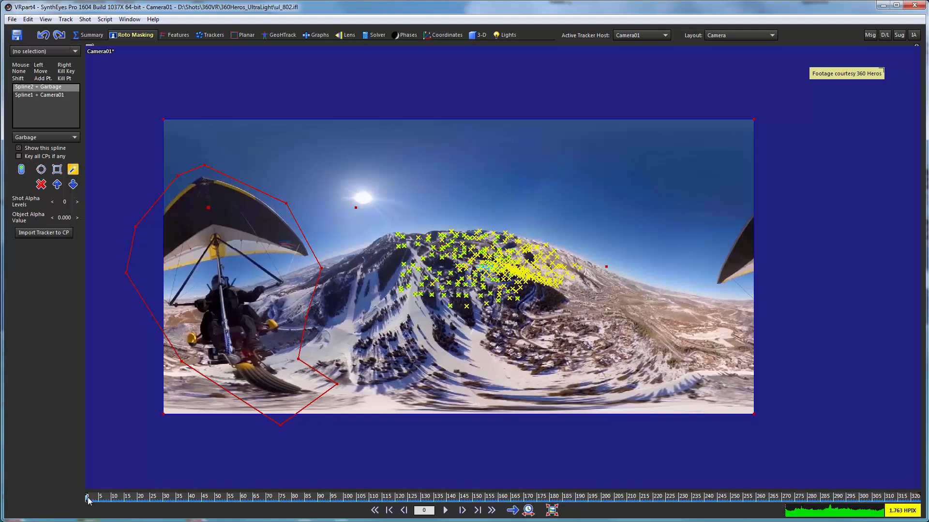
pyautogui.moveTo(89, 501)
pyautogui.mouseDown()
pyautogui.moveTo(860, 498)
pyautogui.moveTo(827, 488)
pyautogui.moveTo(87, 498)
pyautogui.mouseUp()
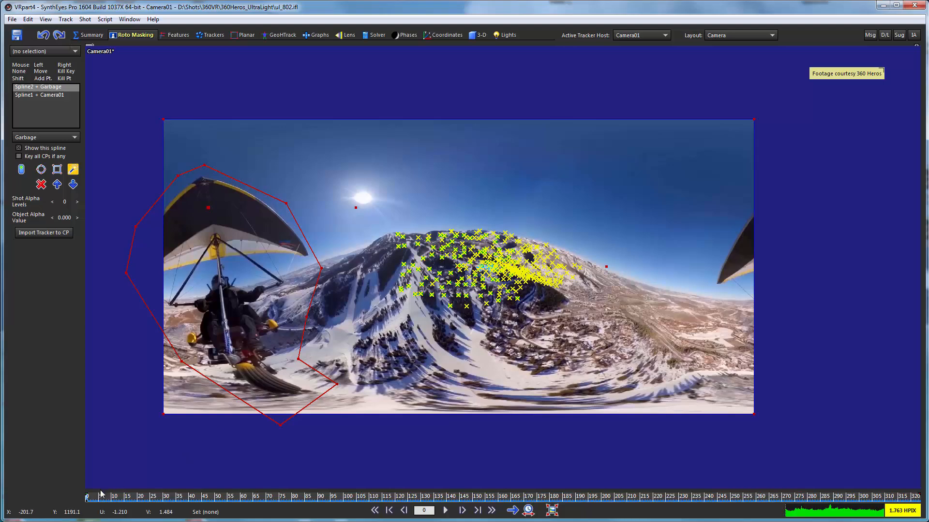
pyautogui.moveTo(94, 498); pyautogui.dragTo(66, 507)
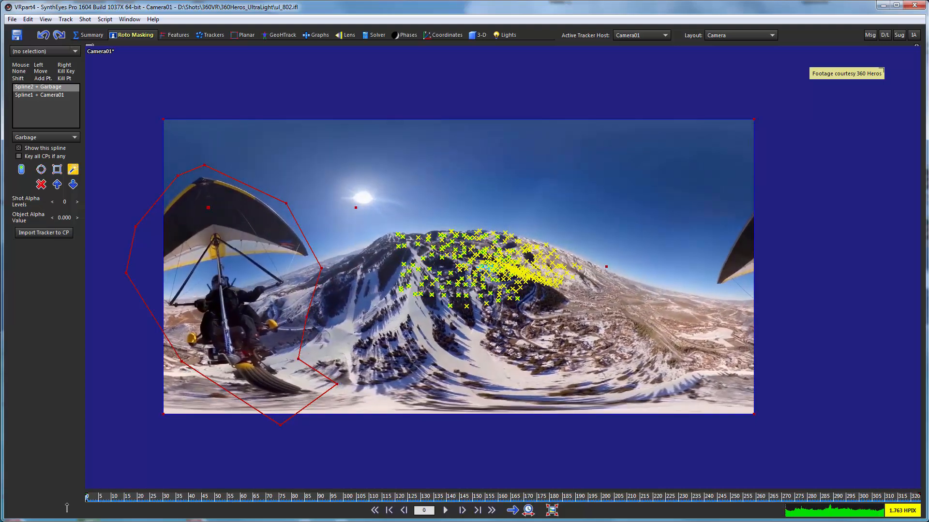
# Step: Draw a second garbage spline around the wing tip at the image's right edge, with outer points beyond the frame
pyautogui.click(751, 237)
pyautogui.click(767, 190)
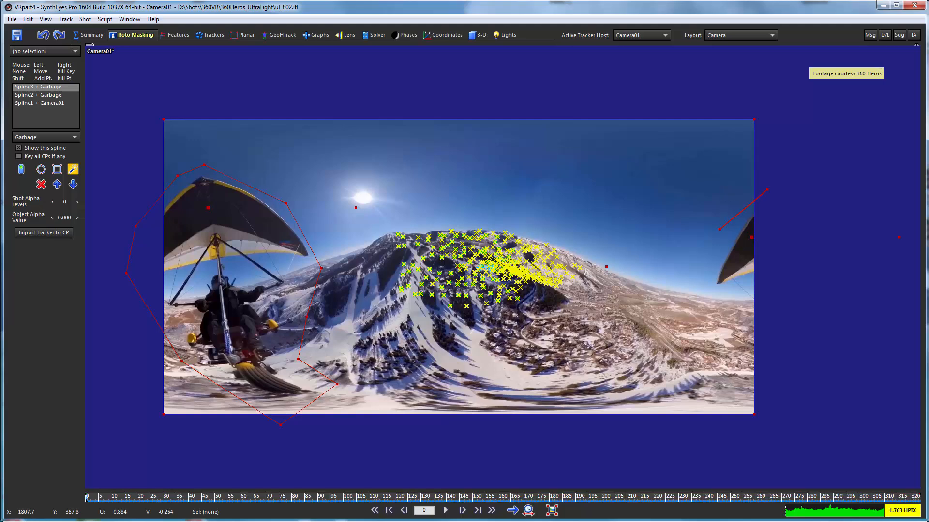
pyautogui.click(725, 236)
pyautogui.click(704, 299)
pyautogui.click(787, 281)
pyautogui.click(780, 229)
pyautogui.moveTo(92, 498)
pyautogui.mouseDown()
pyautogui.moveTo(416, 486)
pyautogui.moveTo(921, 489)
pyautogui.moveTo(86, 497)
pyautogui.mouseUp()
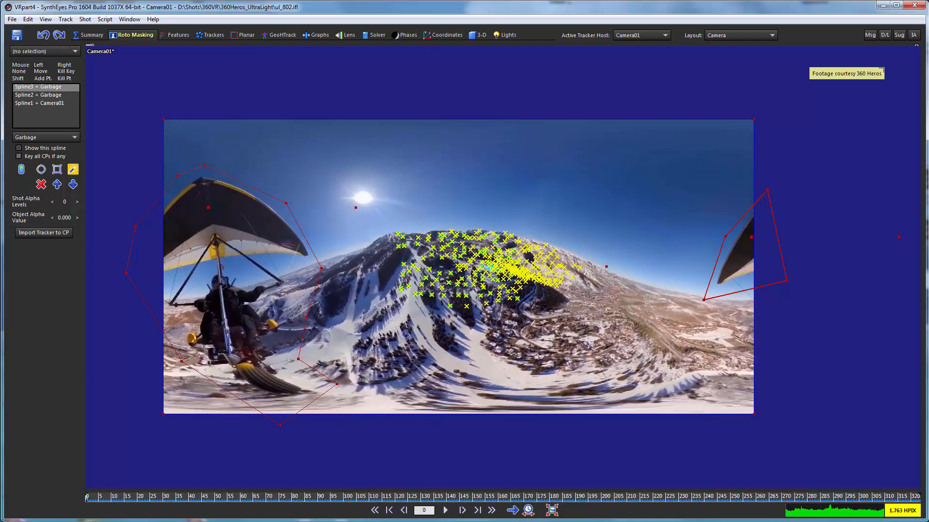
# Step: Review the advanced feature settings and generate blips for all frames of the shot
pyautogui.click(178, 35)
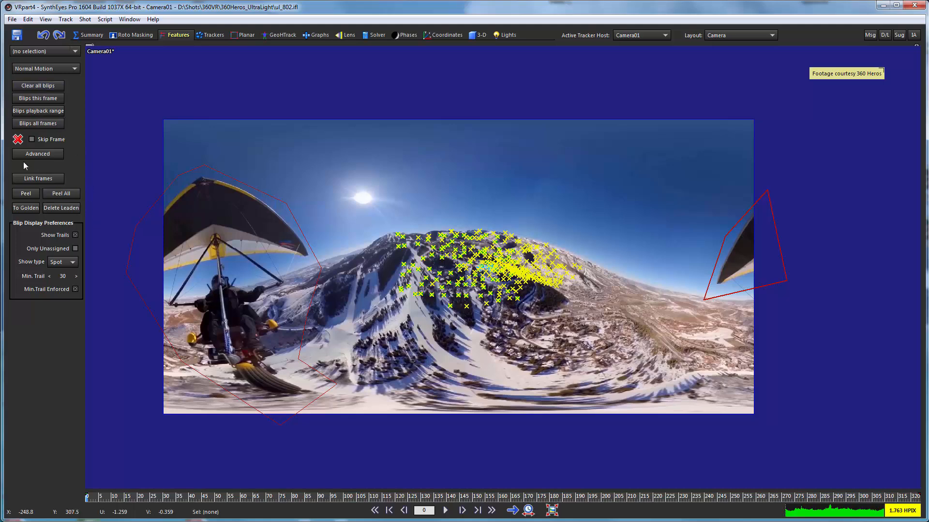
pyautogui.click(37, 154)
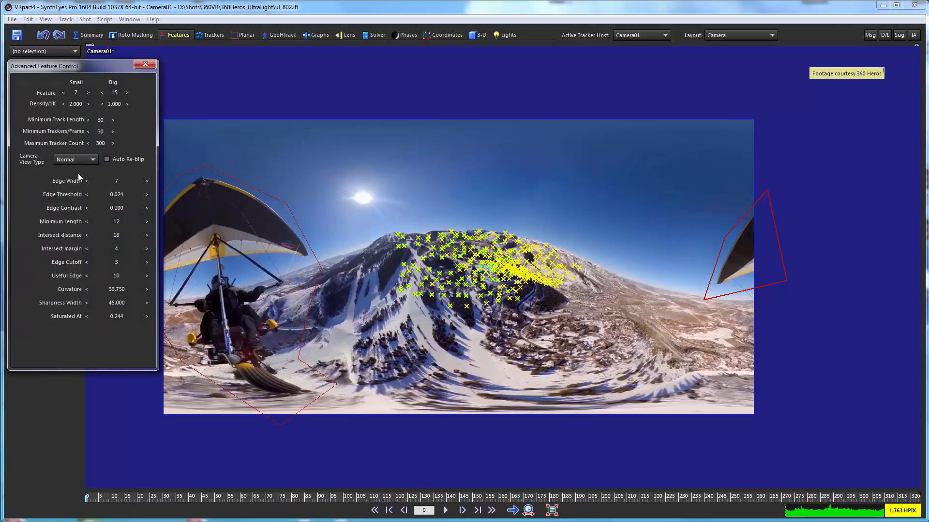
pyautogui.click(145, 64)
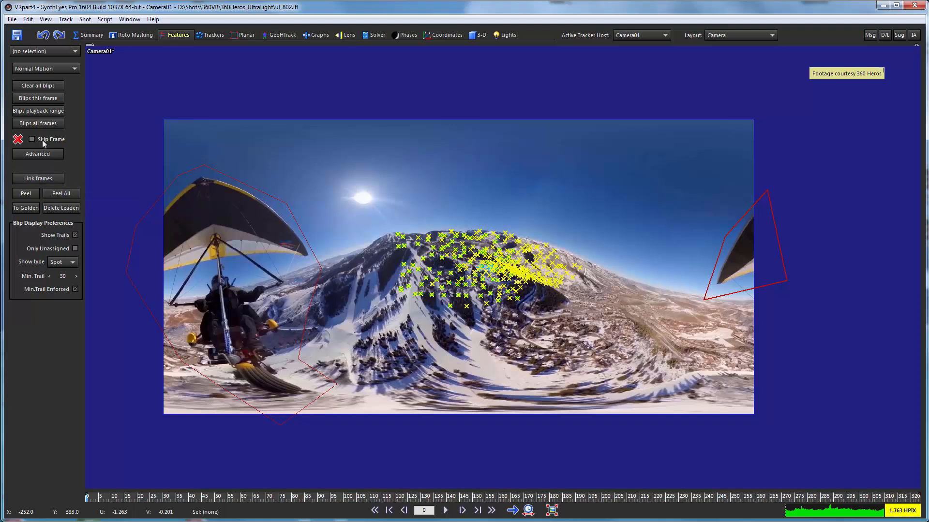
pyautogui.click(44, 123)
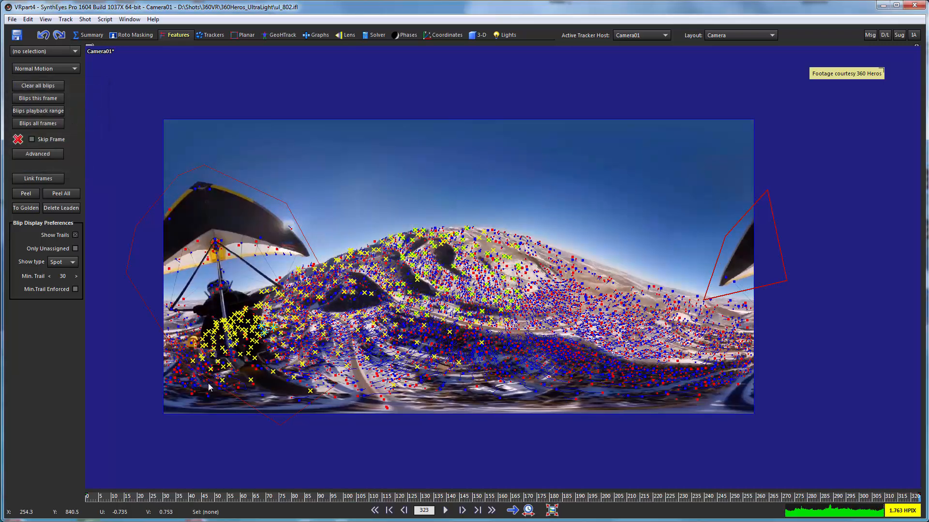
# Step: Enforce the minimum trail length in the blip display and peel all blip trails into trackers
pyautogui.click(75, 290)
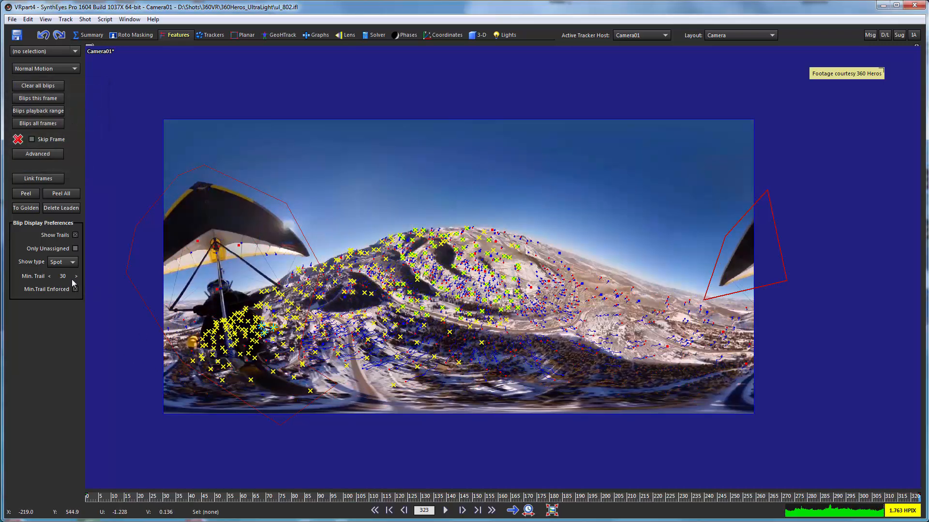
pyautogui.moveTo(110, 502); pyautogui.dragTo(60, 512)
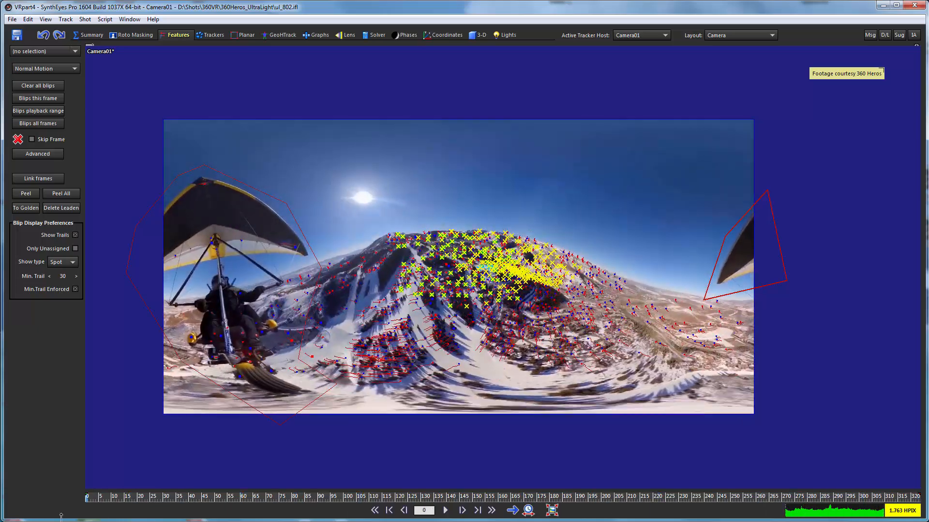
pyautogui.click(63, 195)
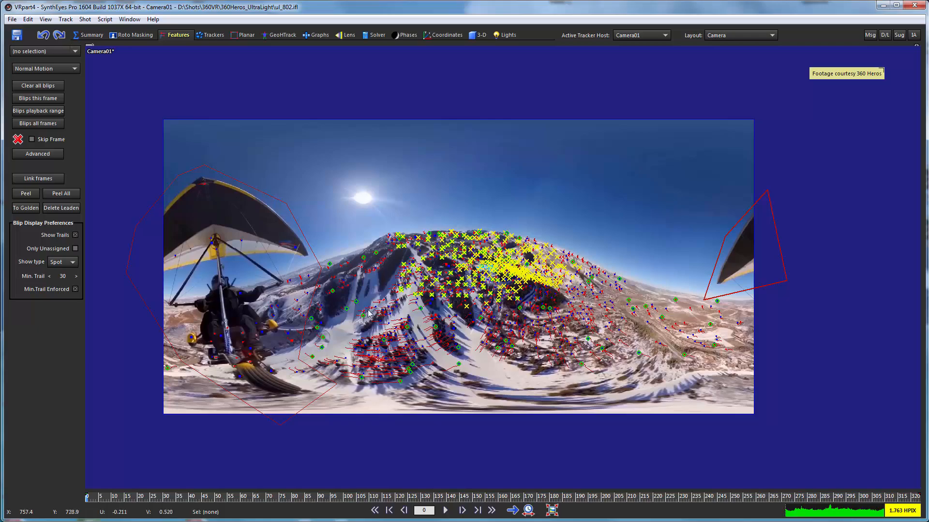
pyautogui.moveTo(281, 498); pyautogui.dragTo(683, 521)
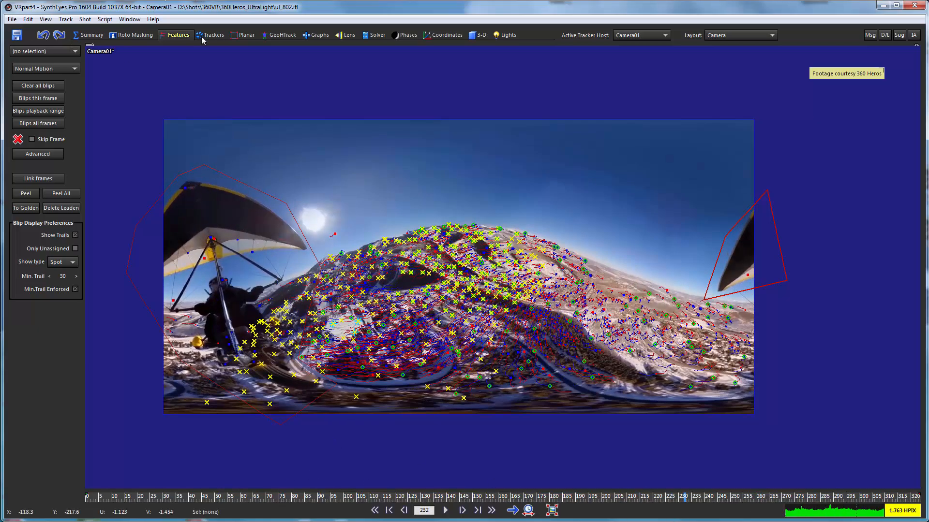
# Step: Fit the shot image to the camera view and hide both garbage splines around the ultralight
pyautogui.click(209, 35)
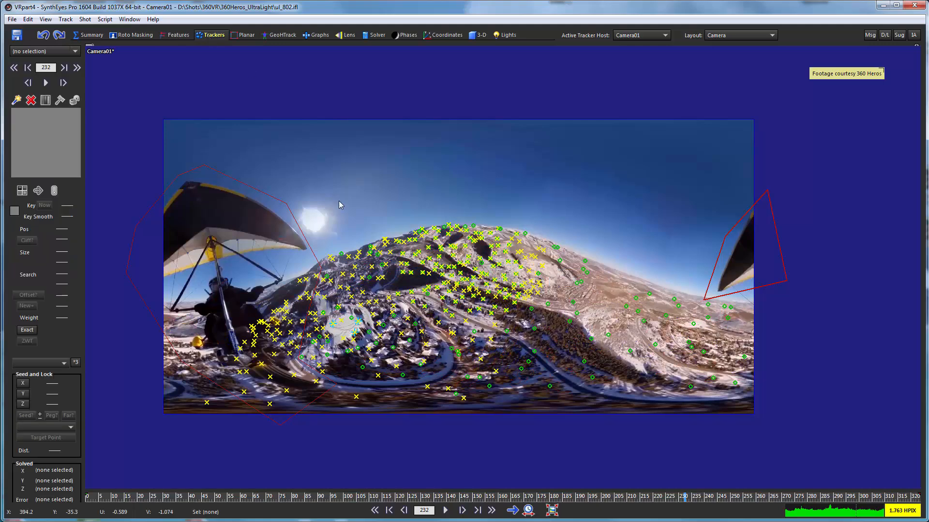
pyautogui.click(551, 510)
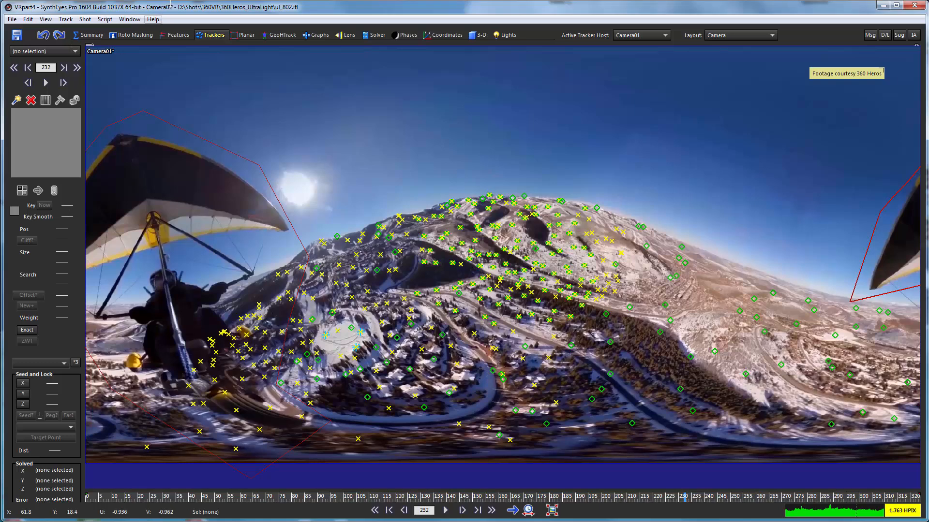
pyautogui.click(134, 36)
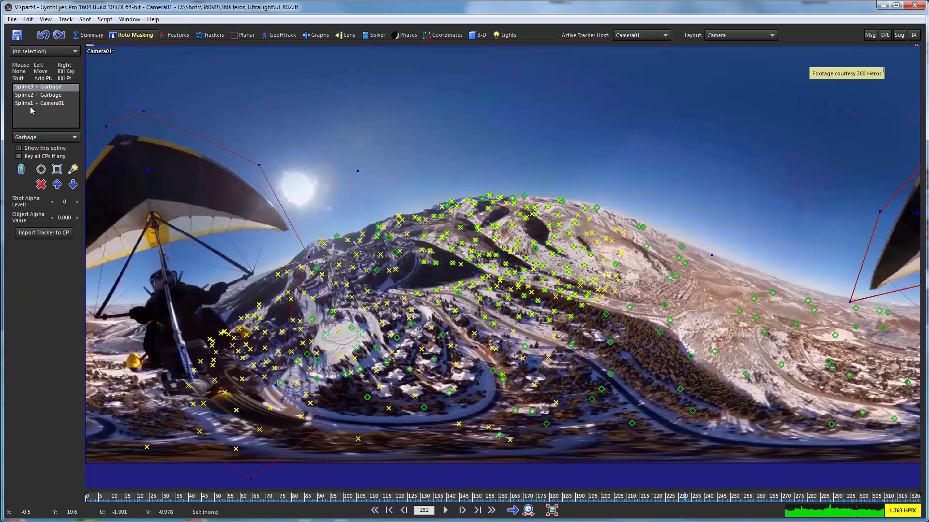
pyautogui.click(35, 148)
pyautogui.click(33, 96)
pyautogui.click(37, 150)
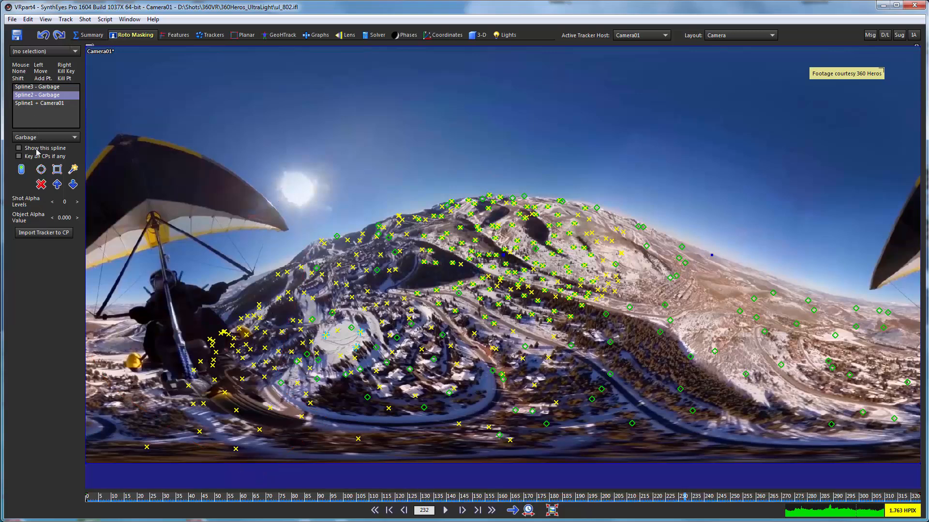
# Step: Go to frame 0 and show the solved points and camera path in the Quad layout for coordinate work
pyautogui.click(218, 38)
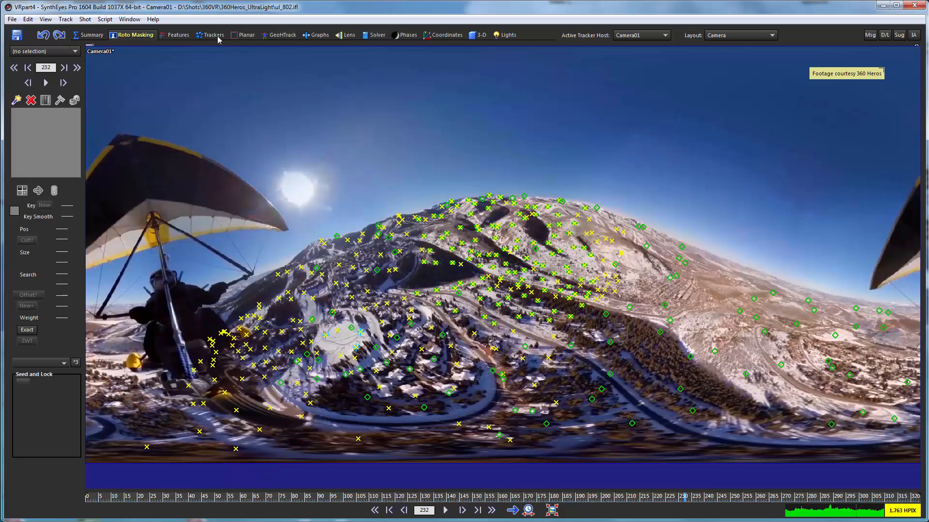
pyautogui.moveTo(110, 500); pyautogui.dragTo(87, 492)
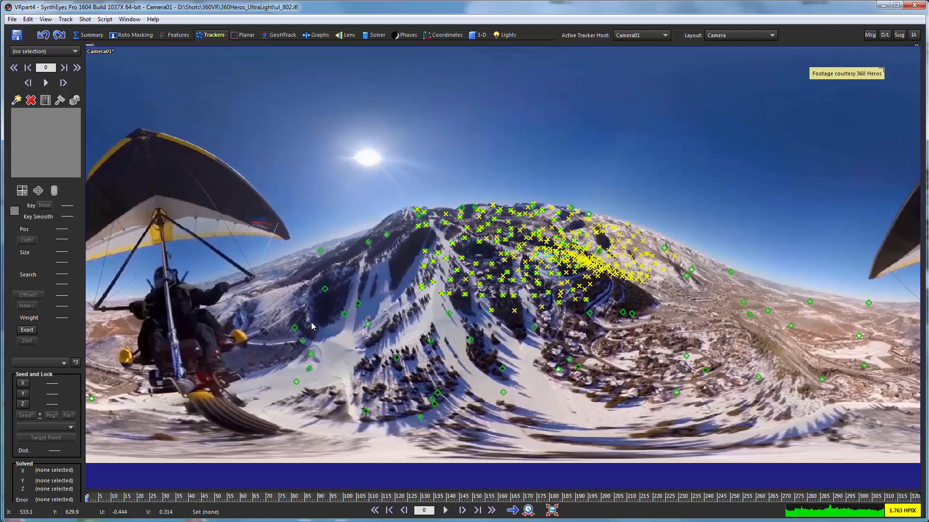
pyautogui.click(448, 35)
pyautogui.scroll(2, 323, 194)
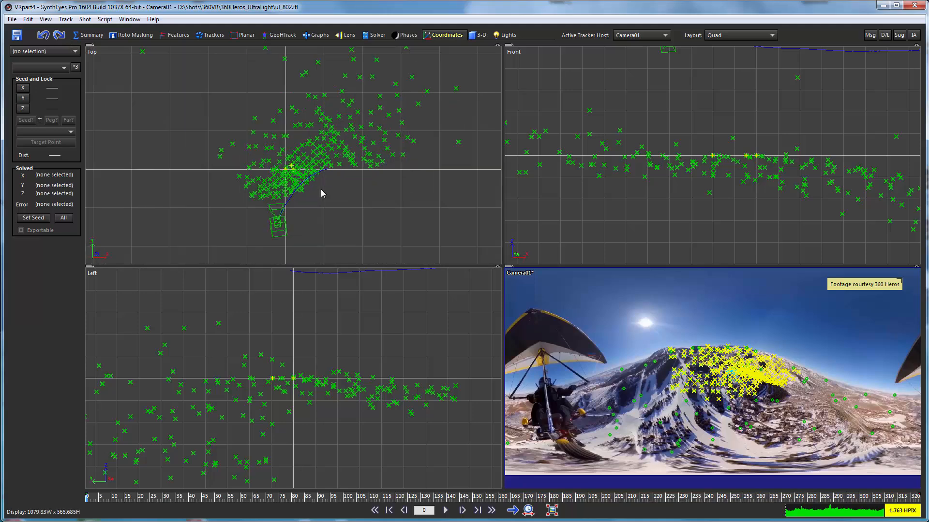
pyautogui.moveTo(322, 193); pyautogui.dragTo(287, 131, button='middle')
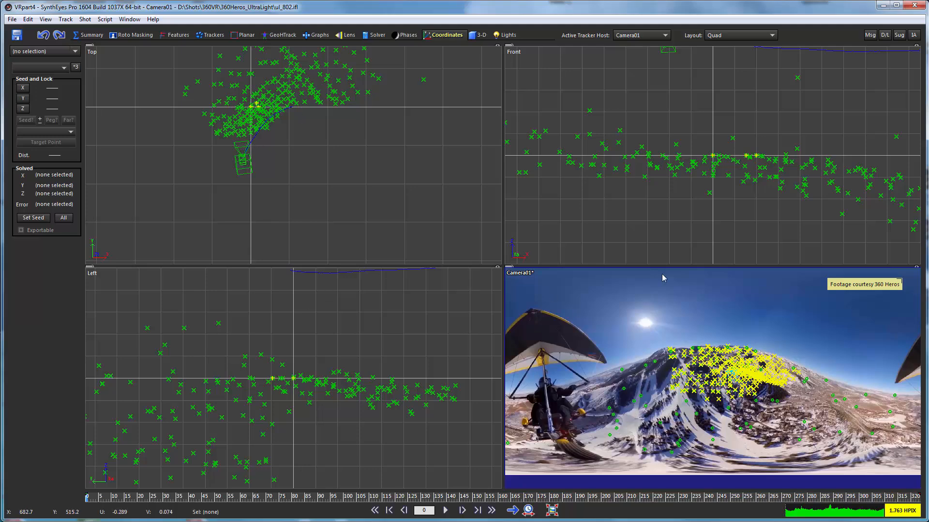
# Step: Send the Synthia assistant the command "make all unsolved trackers zwt" and close its chat window
pyautogui.click(914, 35)
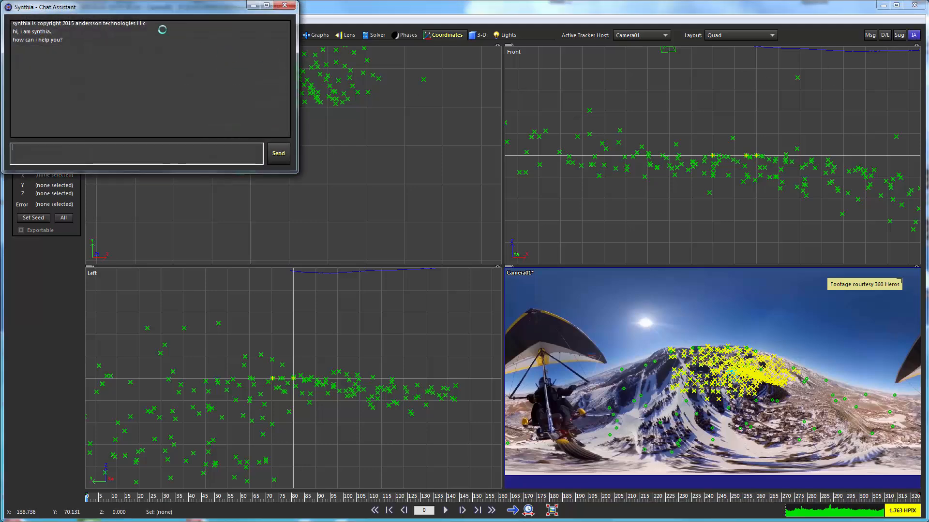
pyautogui.moveTo(141, 14); pyautogui.dragTo(668, 65)
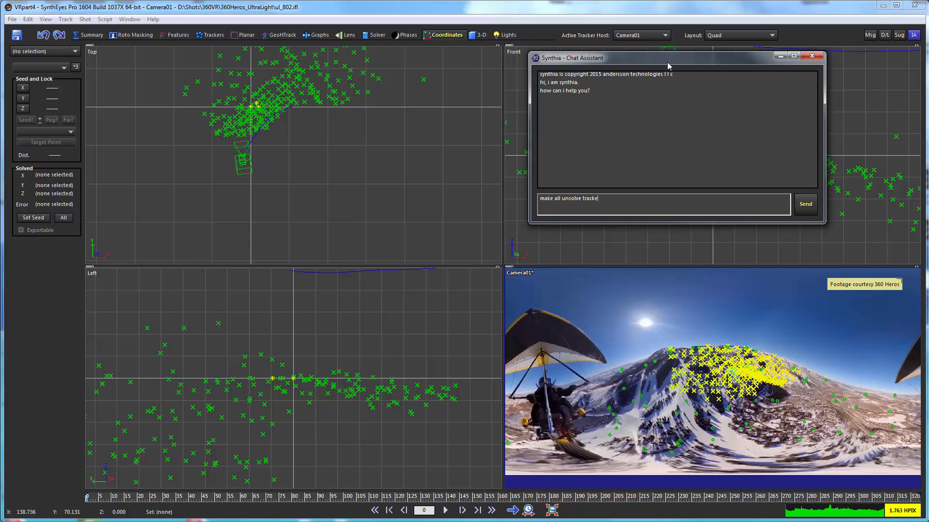
pyautogui.write('d')
pyautogui.write(' zwt')
pyautogui.click(804, 209)
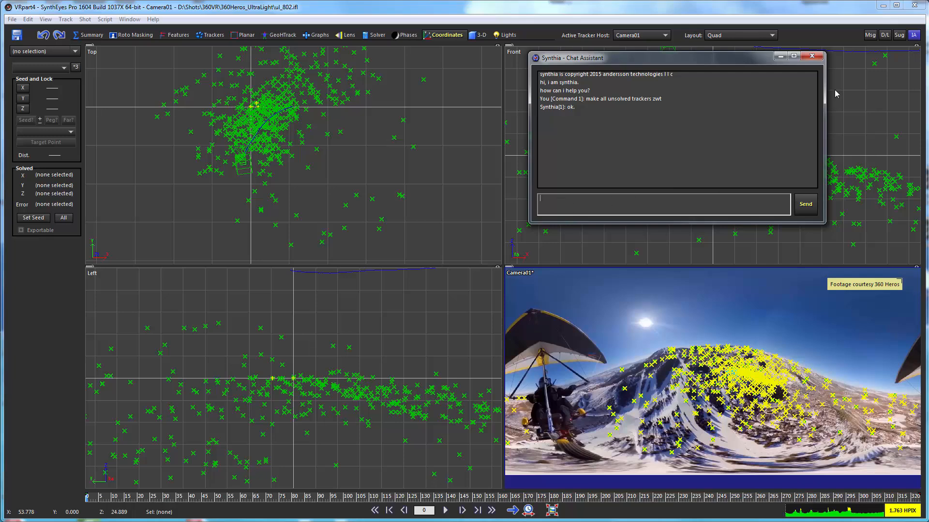
pyautogui.click(811, 57)
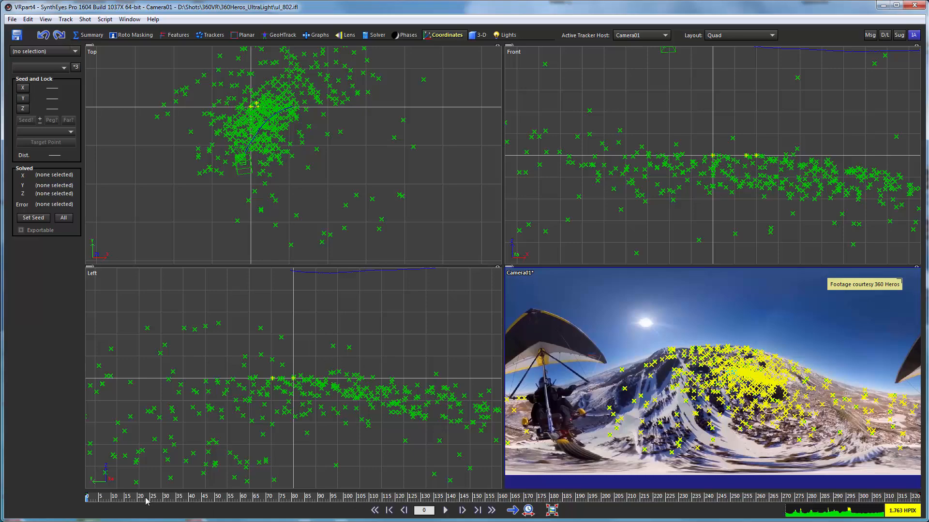
# Step: Scrub to frame 128 and delete the stray tracker in the sky beside the sun
pyautogui.moveTo(145, 498)
pyautogui.mouseDown()
pyautogui.moveTo(89, 500)
pyautogui.moveTo(784, 512)
pyautogui.moveTo(605, 501)
pyautogui.moveTo(110, 501)
pyautogui.moveTo(474, 503)
pyautogui.moveTo(384, 502)
pyautogui.moveTo(416, 500)
pyautogui.mouseUp()
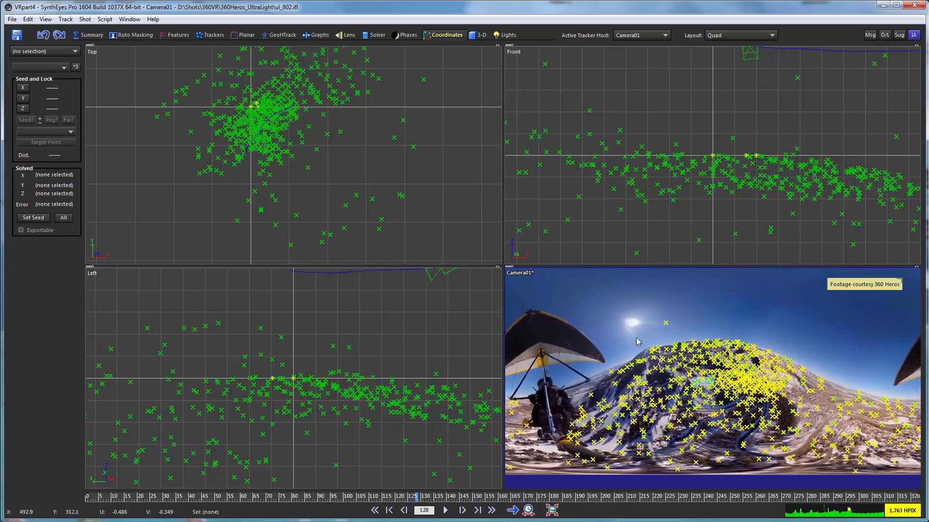
pyautogui.click(665, 323)
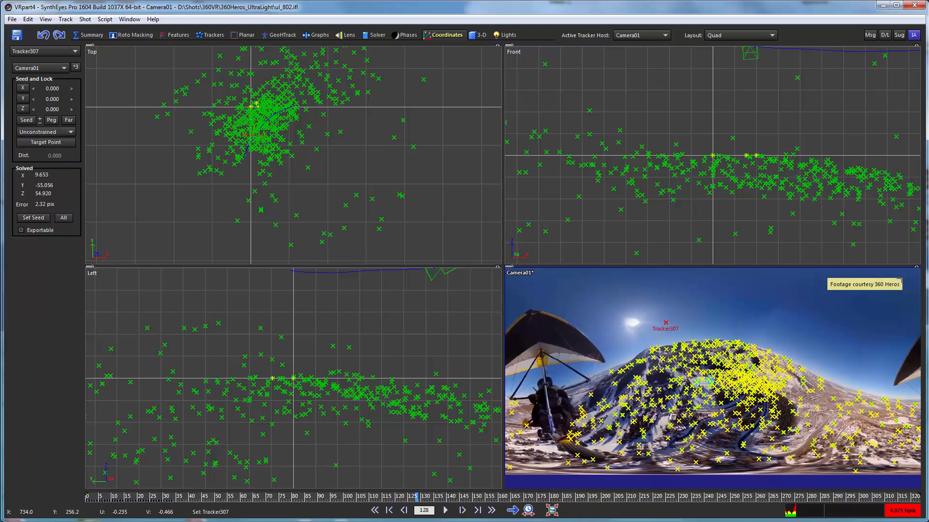
pyautogui.click(545, 328)
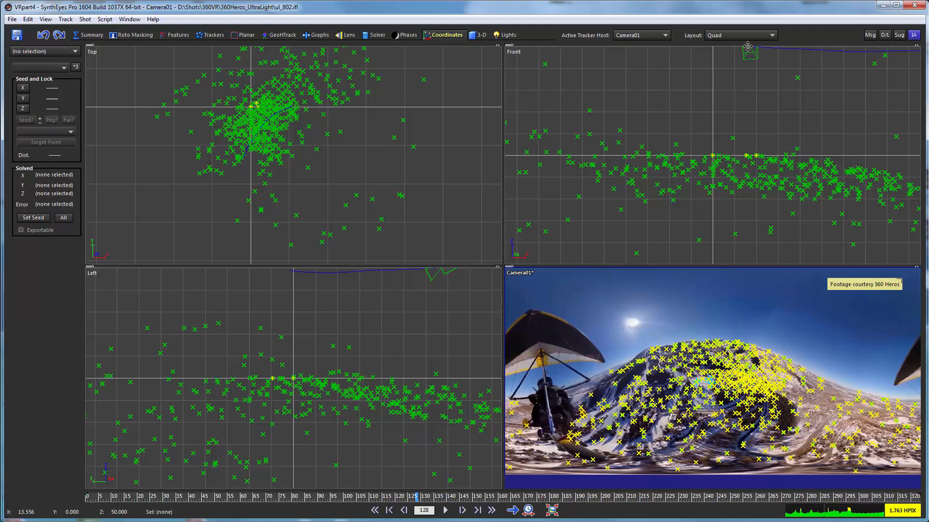
# Step: Set the layout to Quad Camera & Hierarchy and sort the tracker list by error
pyautogui.click(730, 36)
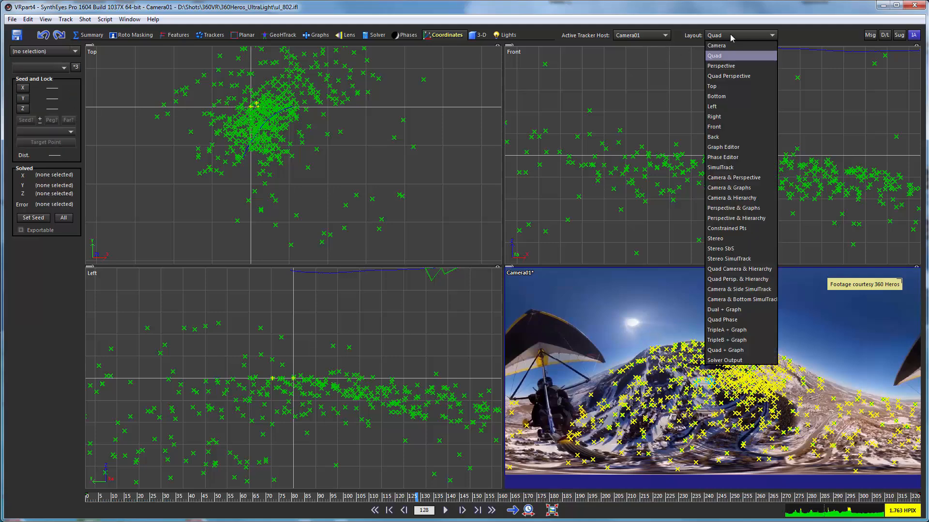
pyautogui.click(725, 269)
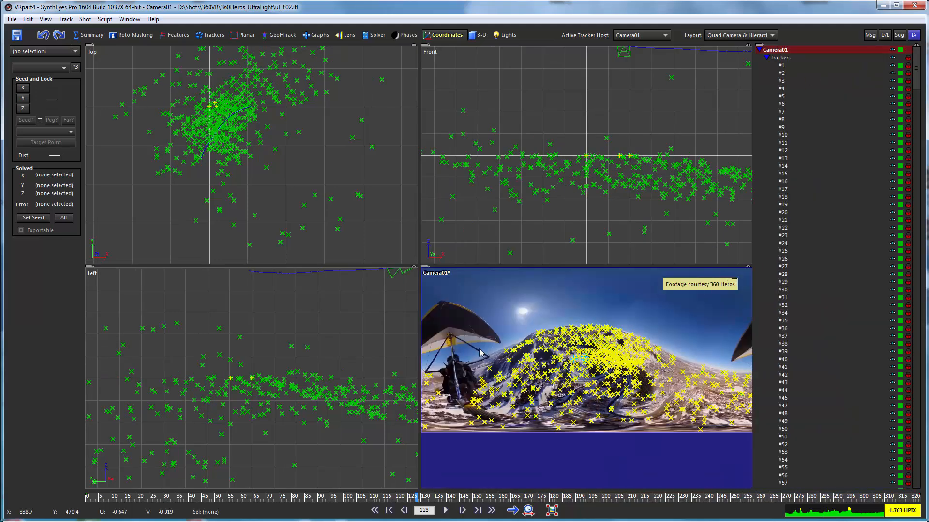
pyautogui.click(201, 35)
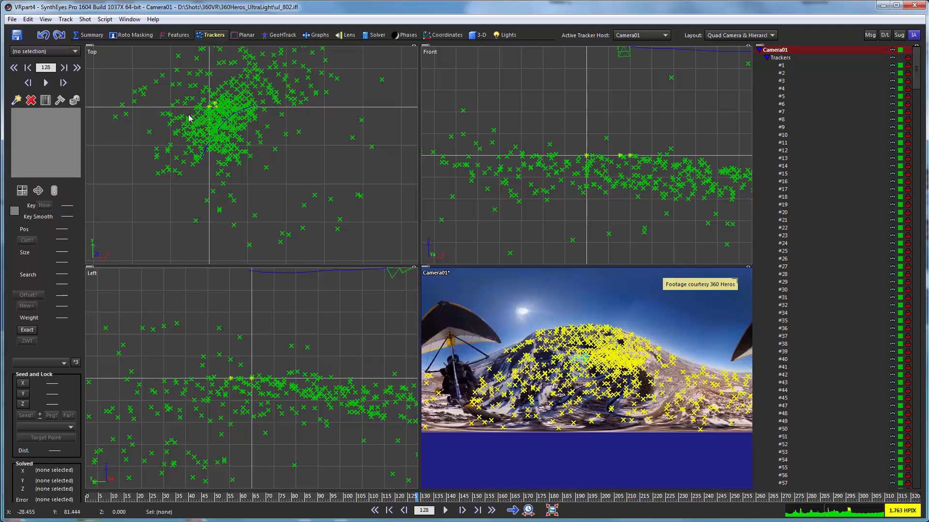
pyautogui.click(46, 19)
pyautogui.click(58, 402)
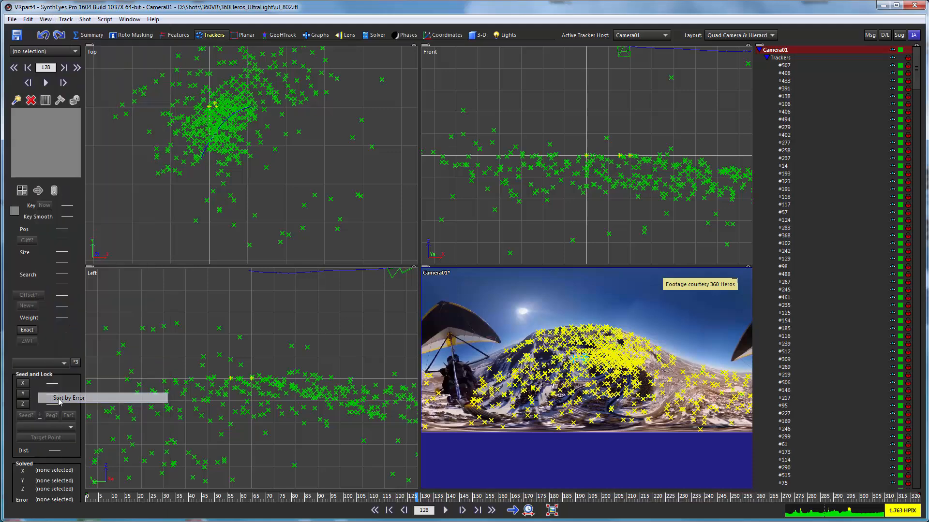
# Step: Compare the errors and image positions of the first four trackers in the error-sorted list
pyautogui.click(786, 66)
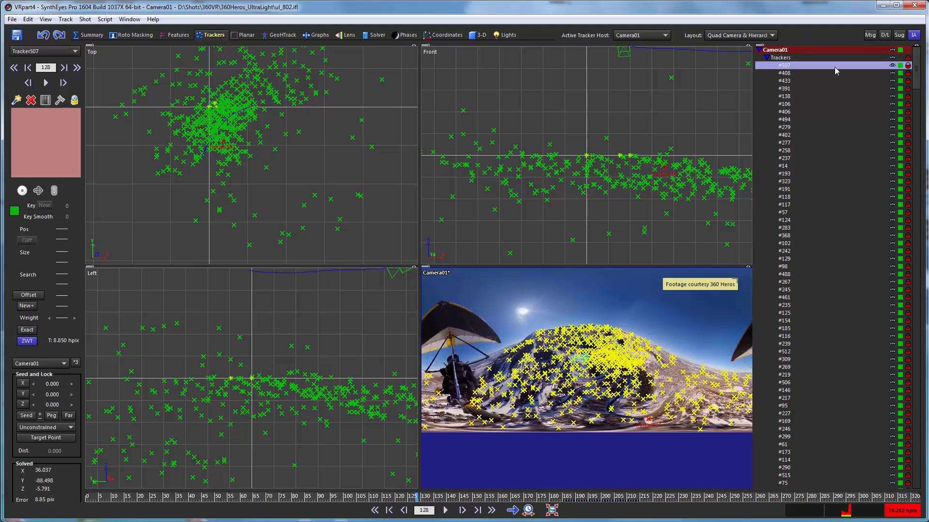
pyautogui.click(790, 74)
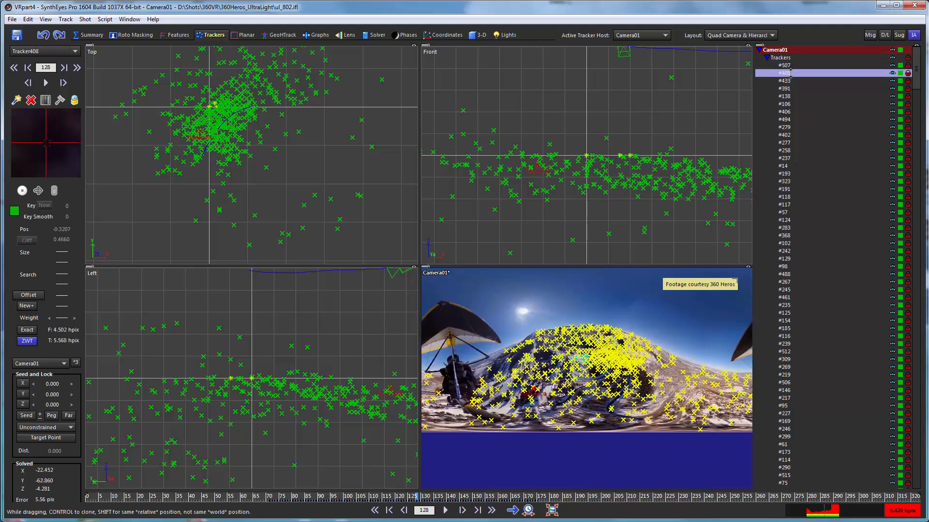
pyautogui.click(787, 81)
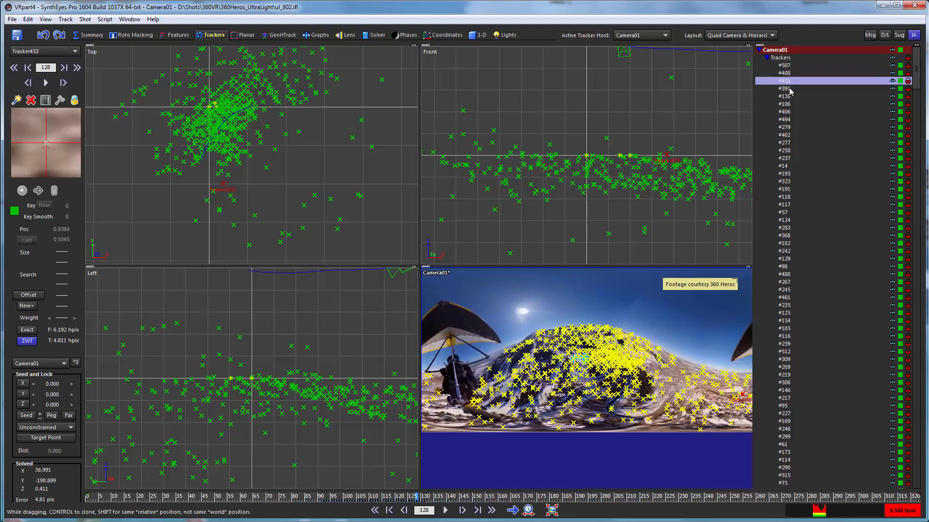
pyautogui.click(787, 73)
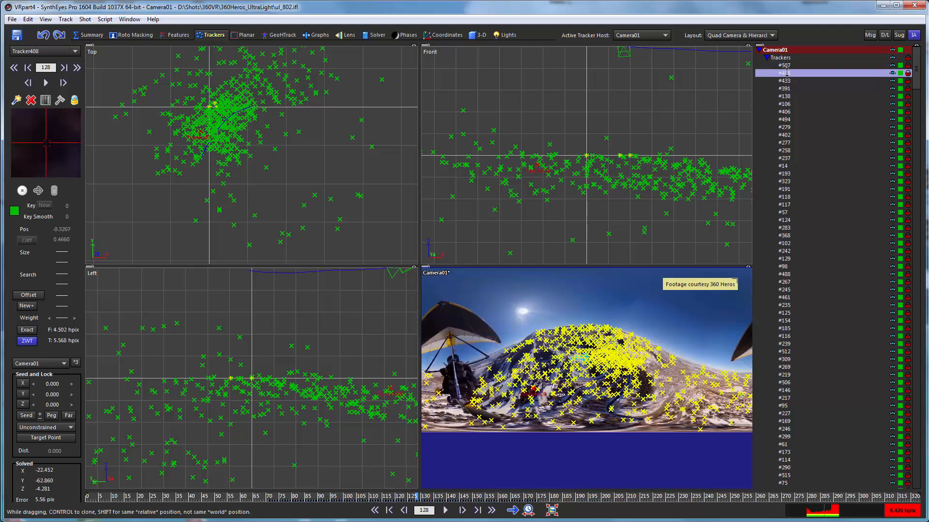
pyautogui.click(787, 82)
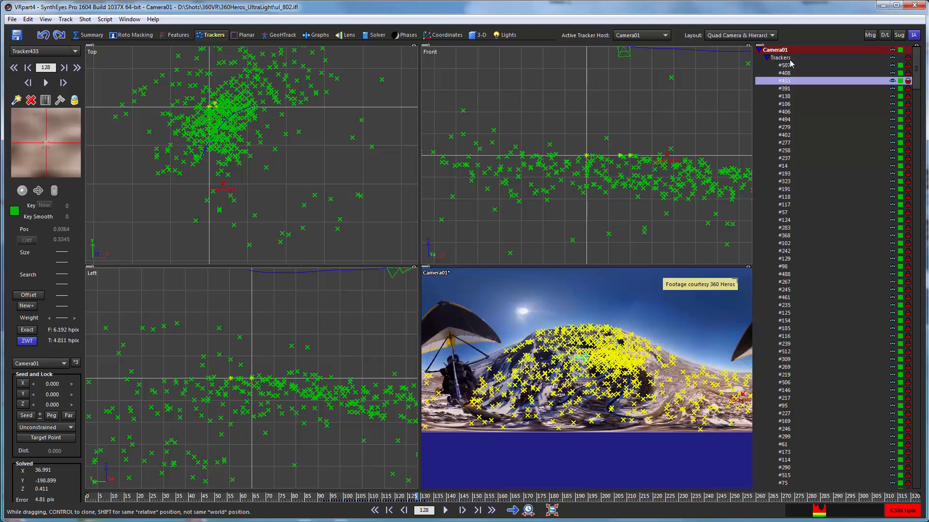
pyautogui.click(788, 67)
pyautogui.click(787, 73)
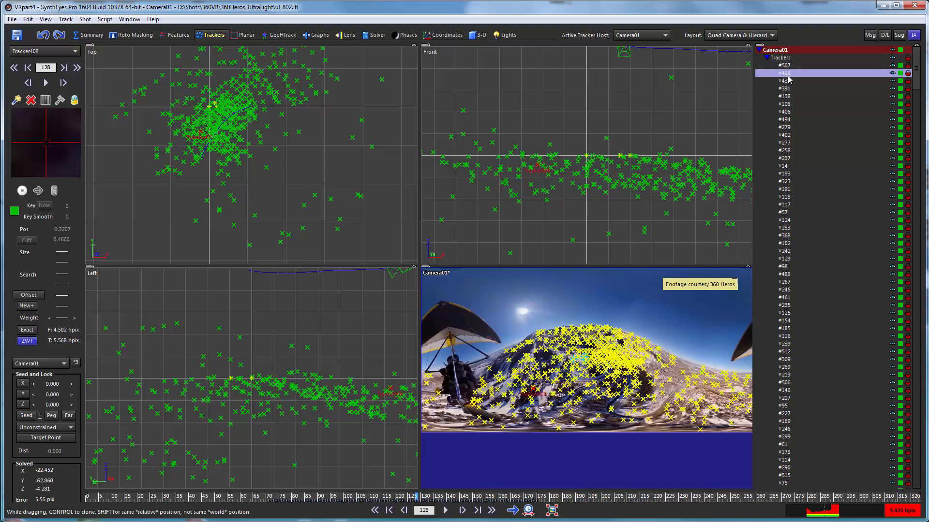
pyautogui.click(787, 80)
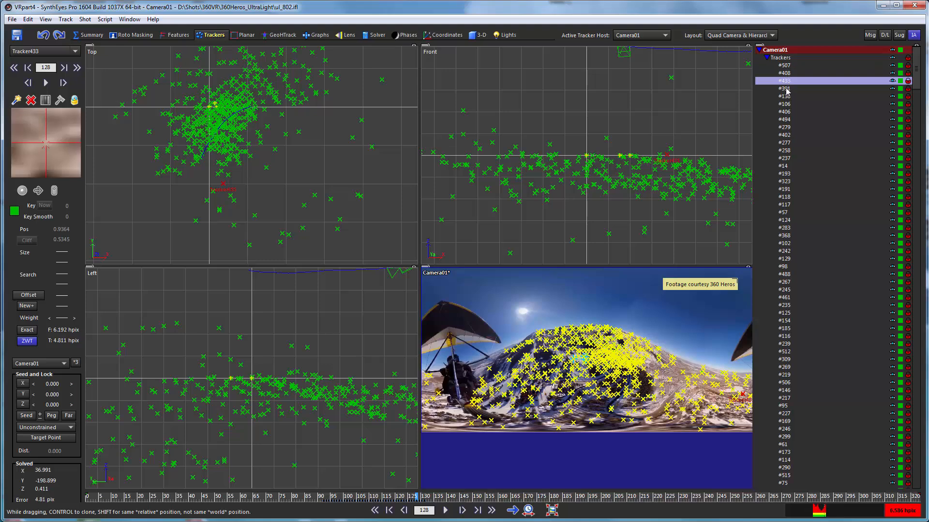
pyautogui.click(786, 88)
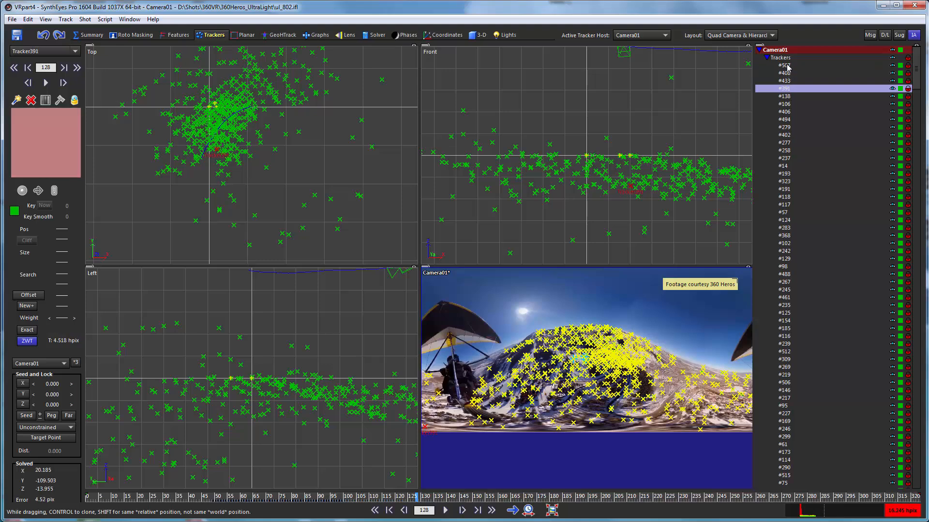
# Step: Delete the two highest-error trackers, #507 and #408
pyautogui.click(785, 65)
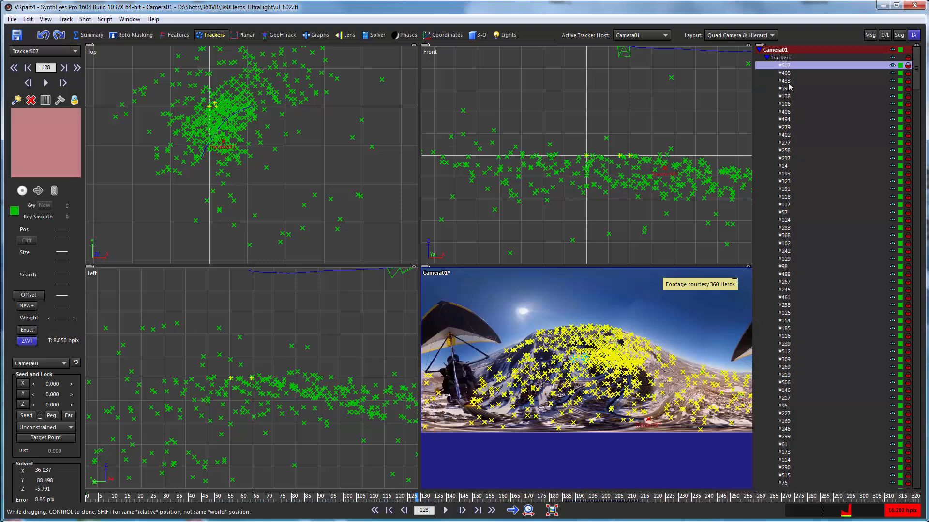
pyautogui.keyDown('ctrl'); pyautogui.click(785, 73); pyautogui.keyUp('ctrl')
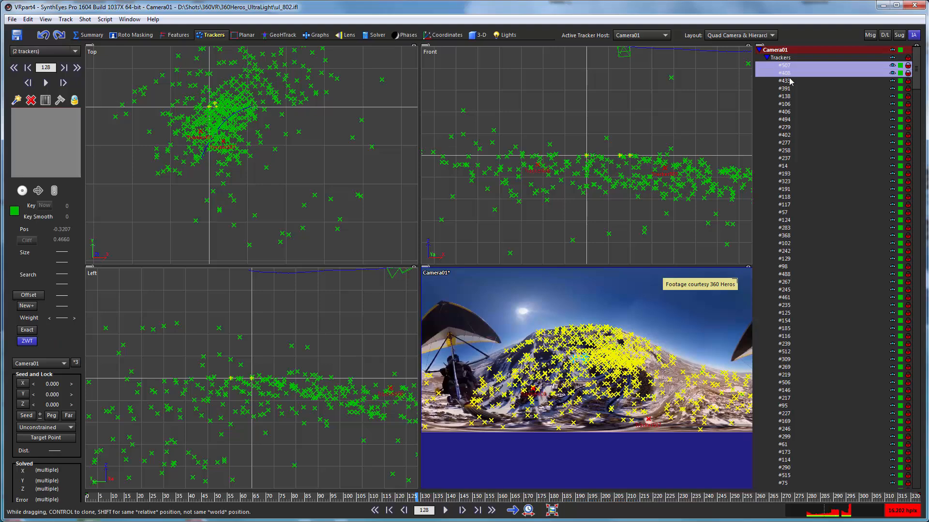
pyautogui.press('Delete')
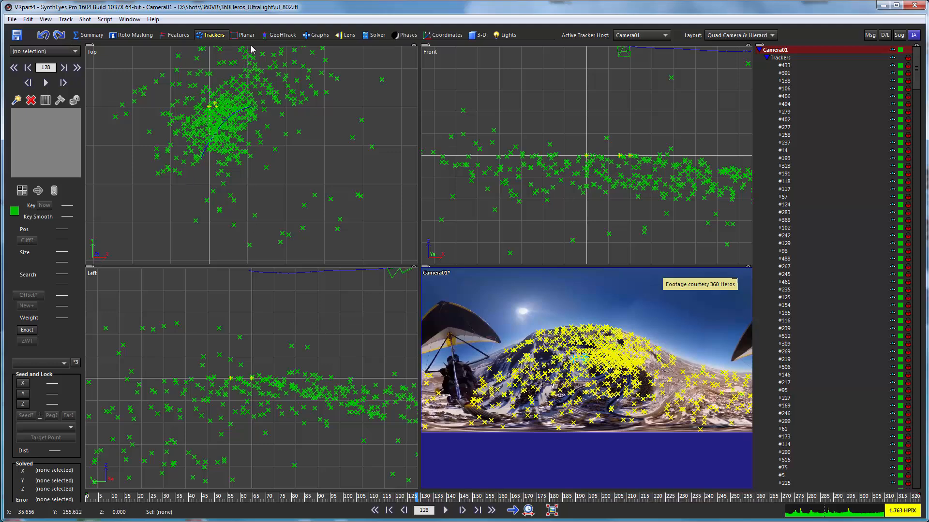
# Step: Run the VR360 Stabilize from Camera Path script and scrub to frame 151 to check the stabilized shot against the camera path
pyautogui.click(105, 21)
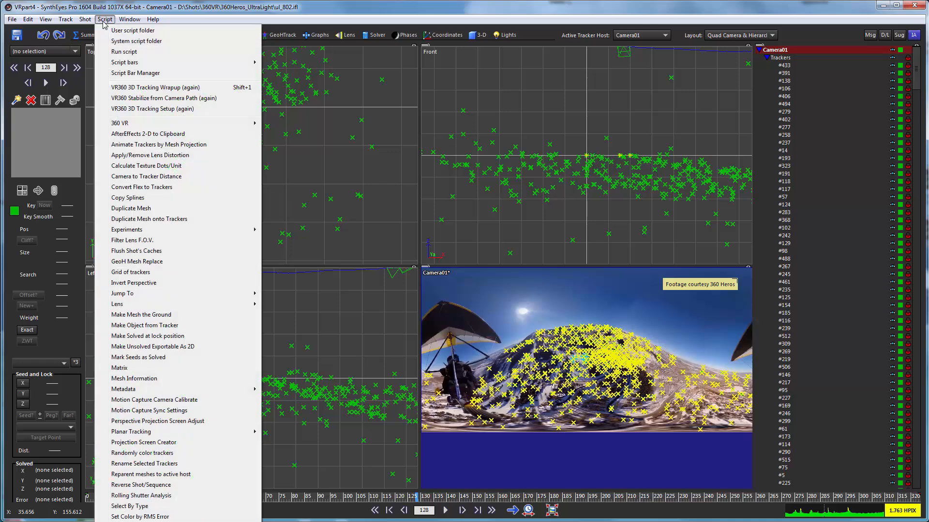
pyautogui.moveTo(114, 123)
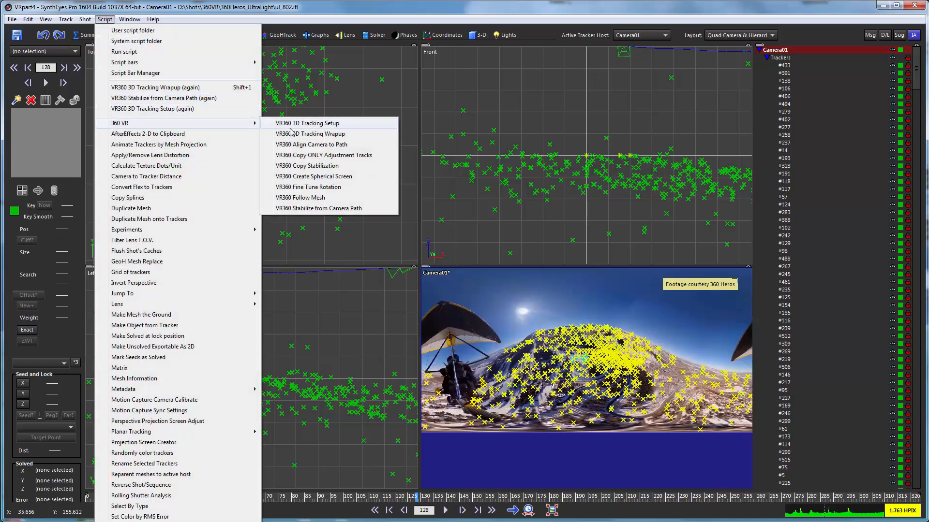
pyautogui.click(291, 211)
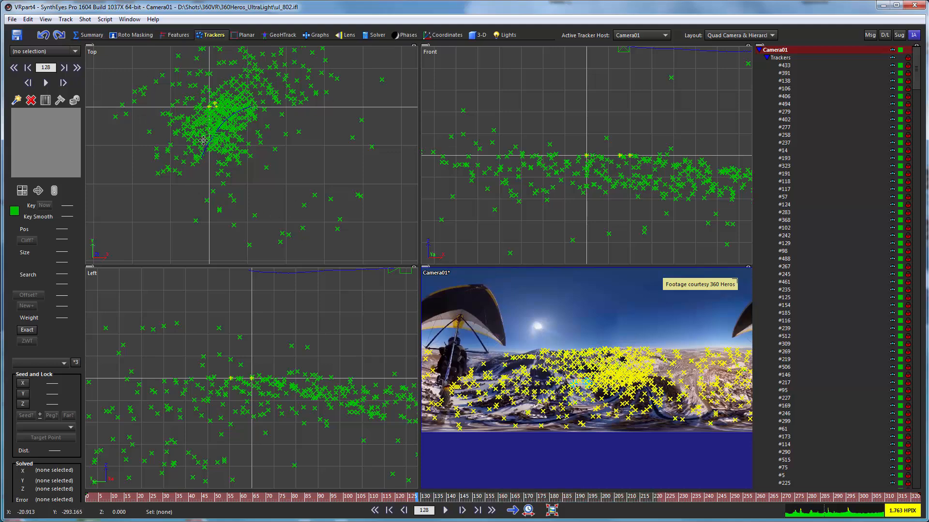
pyautogui.scroll(2, 205, 145)
pyautogui.scroll(2, 208, 161)
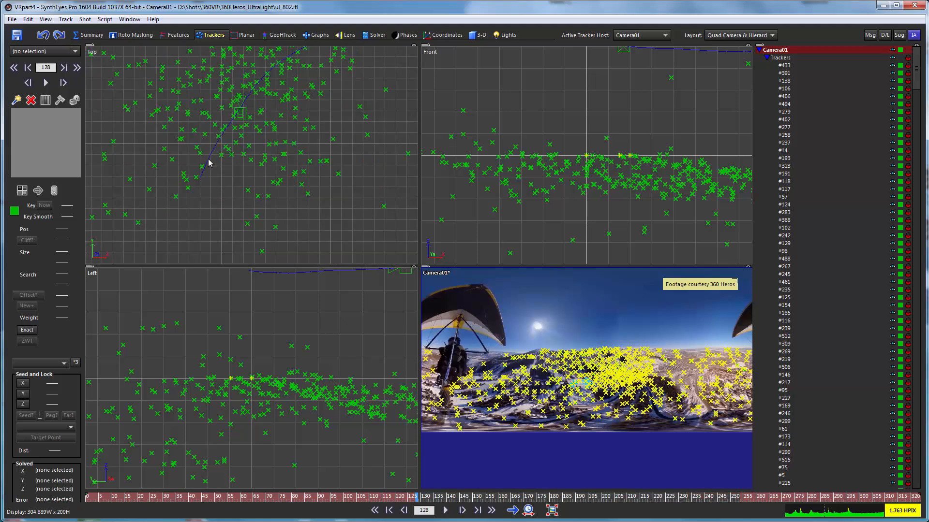
pyautogui.moveTo(500, 497); pyautogui.dragTo(475, 491)
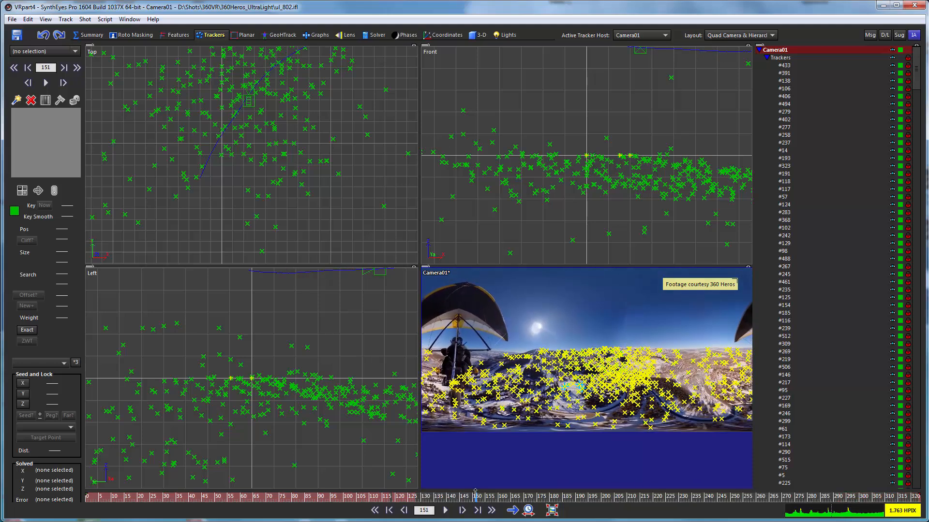
# Step: Examine the stabilized footage in the full-size camera view, scrubbing repeatedly between the shot's start and frame 287 to check horizon and heading stability
pyautogui.click(82, 38)
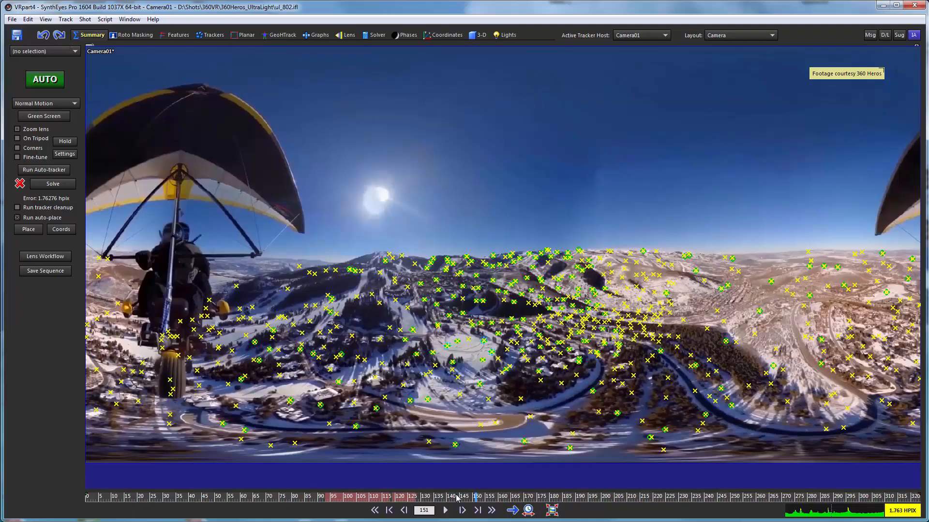
pyautogui.moveTo(459, 496)
pyautogui.mouseDown()
pyautogui.moveTo(850, 491)
pyautogui.moveTo(641, 476)
pyautogui.moveTo(88, 495)
pyautogui.moveTo(780, 503)
pyautogui.moveTo(425, 498)
pyautogui.moveTo(775, 497)
pyautogui.moveTo(524, 497)
pyautogui.mouseUp()
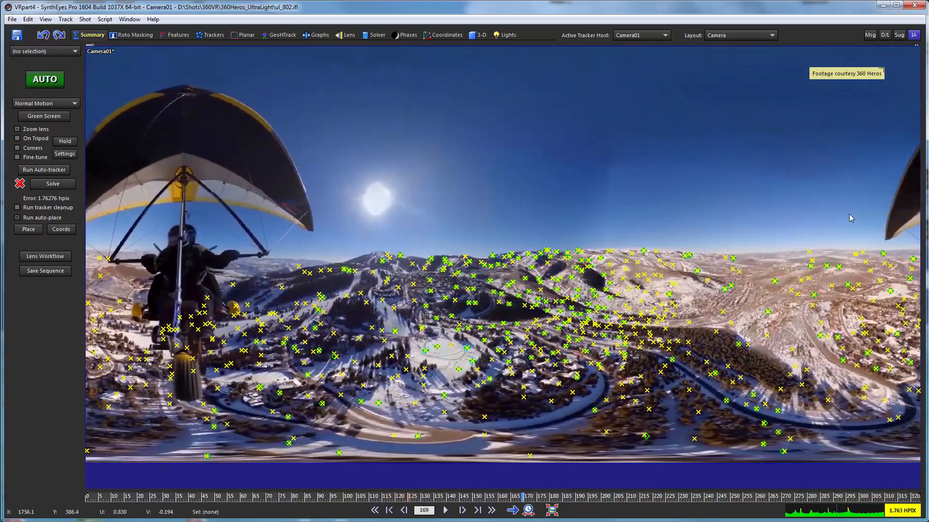
pyautogui.moveTo(105, 501); pyautogui.dragTo(342, 497)
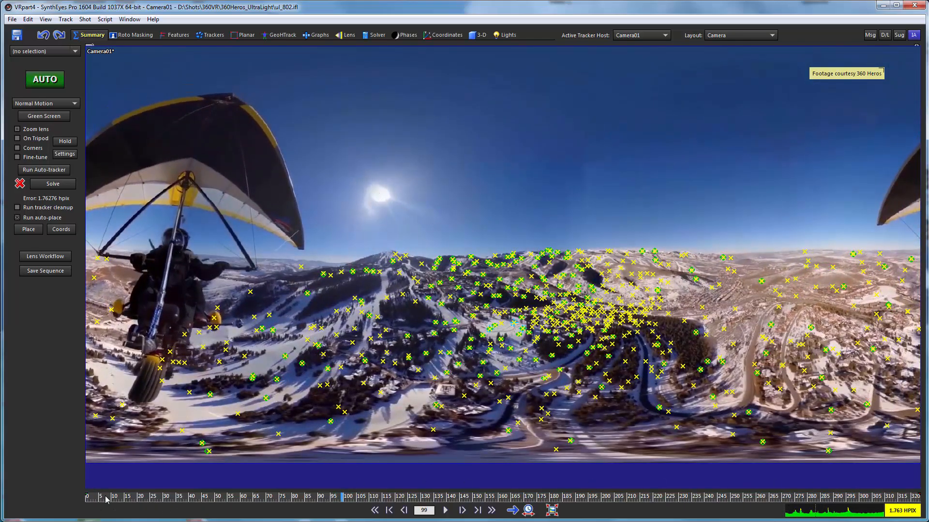
pyautogui.moveTo(107, 498); pyautogui.dragTo(826, 493)
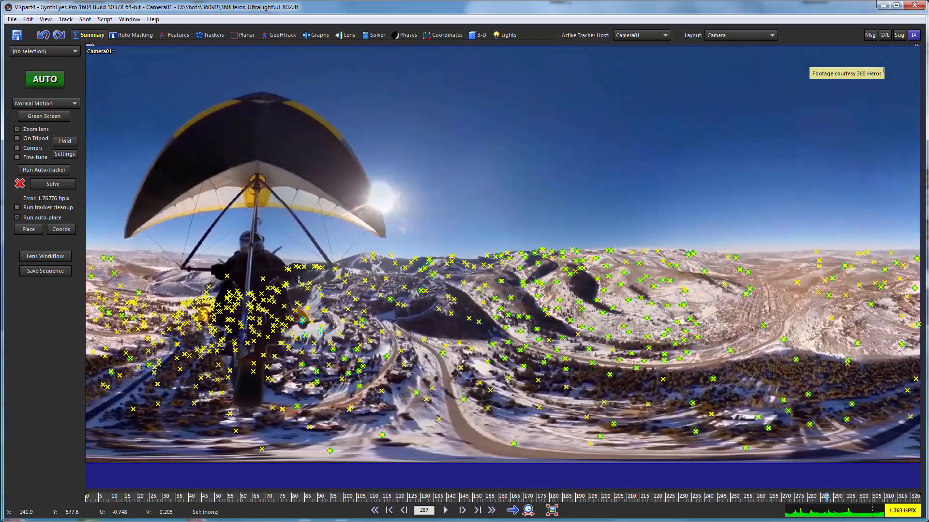
pyautogui.moveTo(113, 500); pyautogui.dragTo(585, 521)
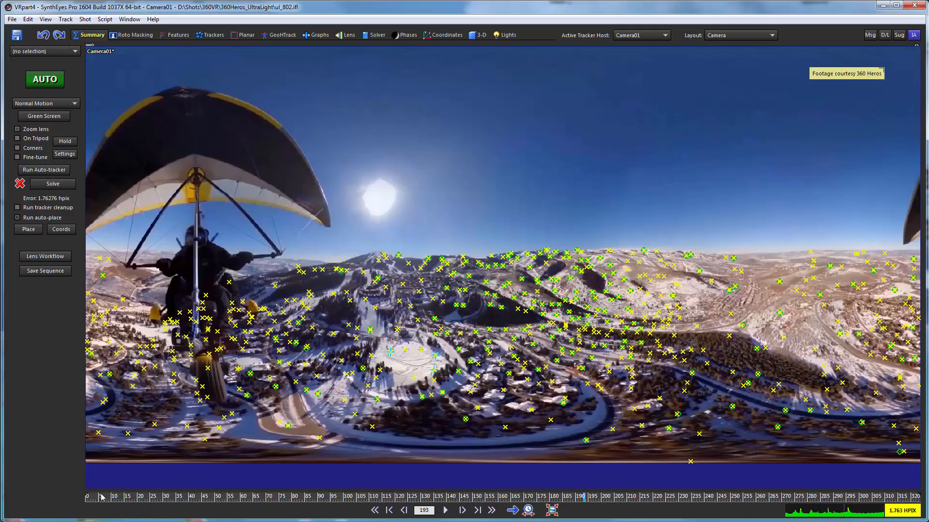
pyautogui.moveTo(100, 498); pyautogui.dragTo(72, 469)
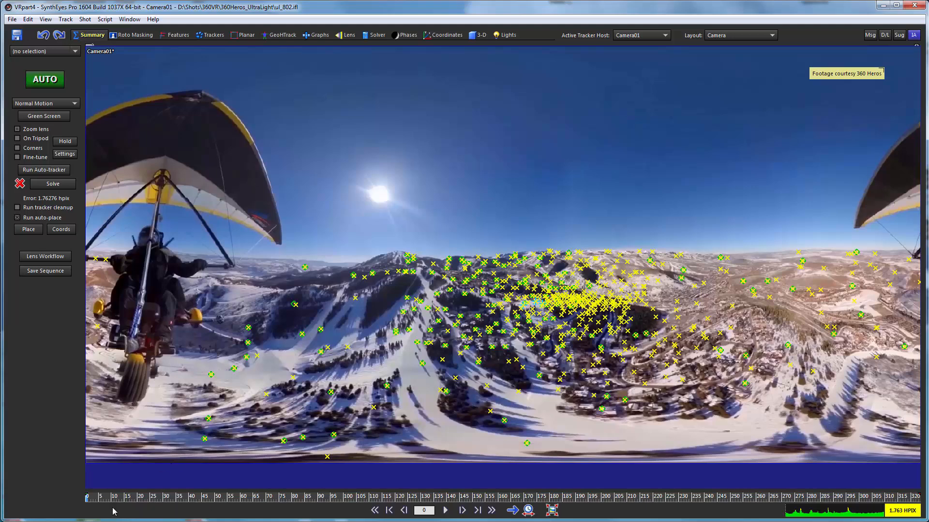
pyautogui.moveTo(101, 498); pyautogui.dragTo(83, 480)
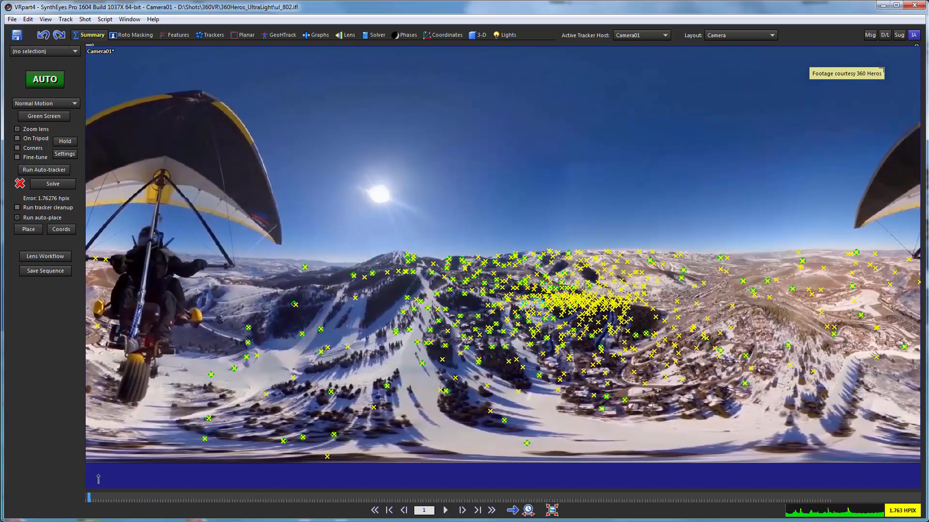
pyautogui.moveTo(99, 479); pyautogui.dragTo(546, 453)
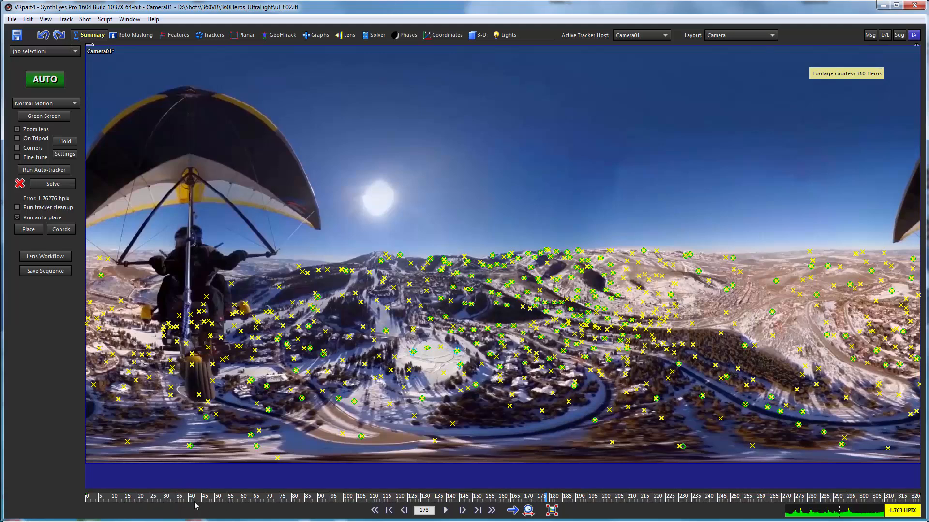
pyautogui.moveTo(125, 498); pyautogui.dragTo(88, 499)
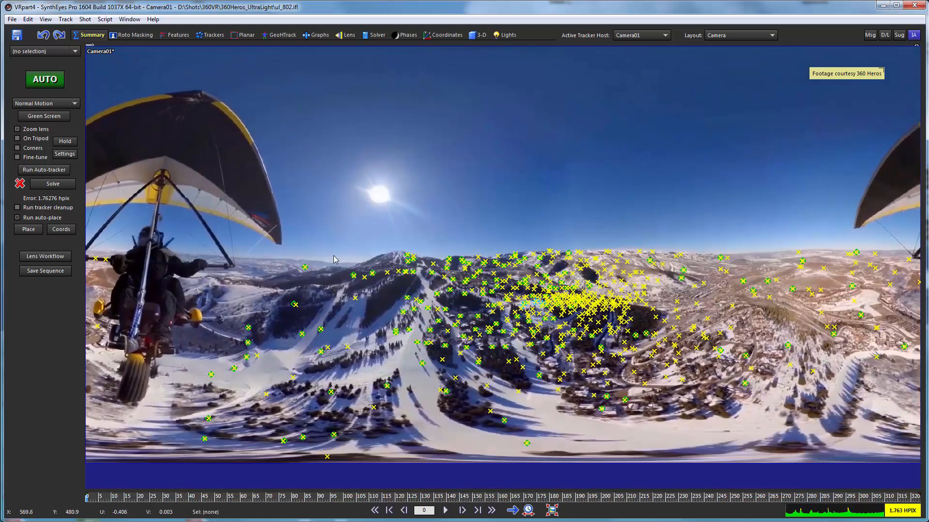
pyautogui.moveTo(96, 499); pyautogui.dragTo(366, 467)
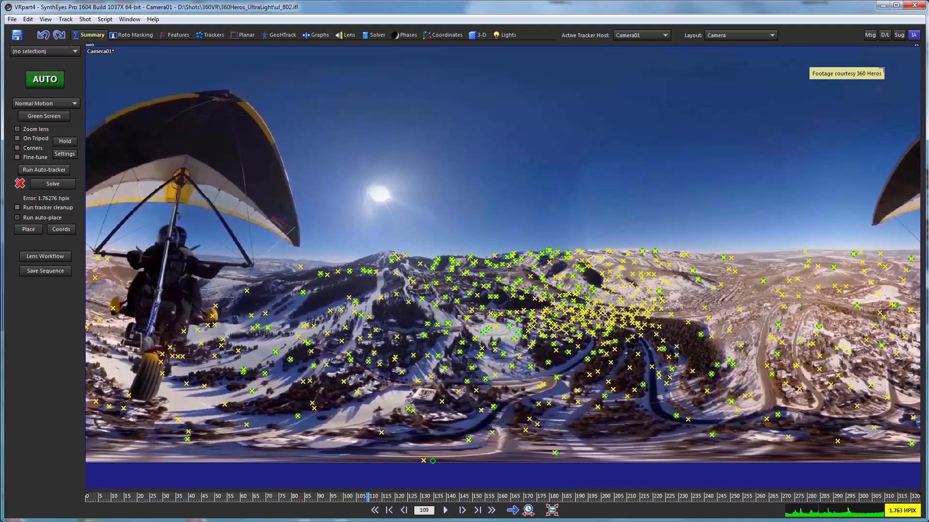
# Step: Return to the quad view in the Coordinates room and scrub the shot to check the camera's motion along its path
pyautogui.click(443, 35)
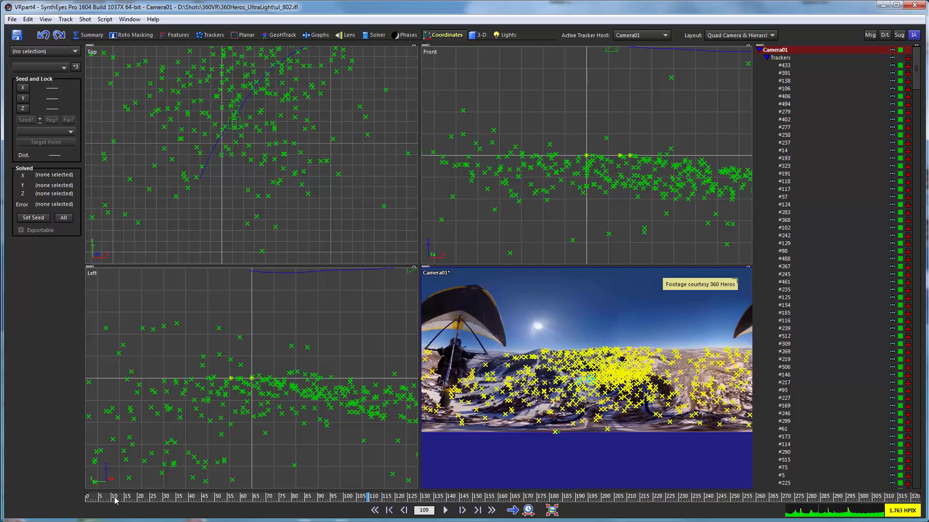
pyautogui.moveTo(115, 500); pyautogui.dragTo(257, 495)
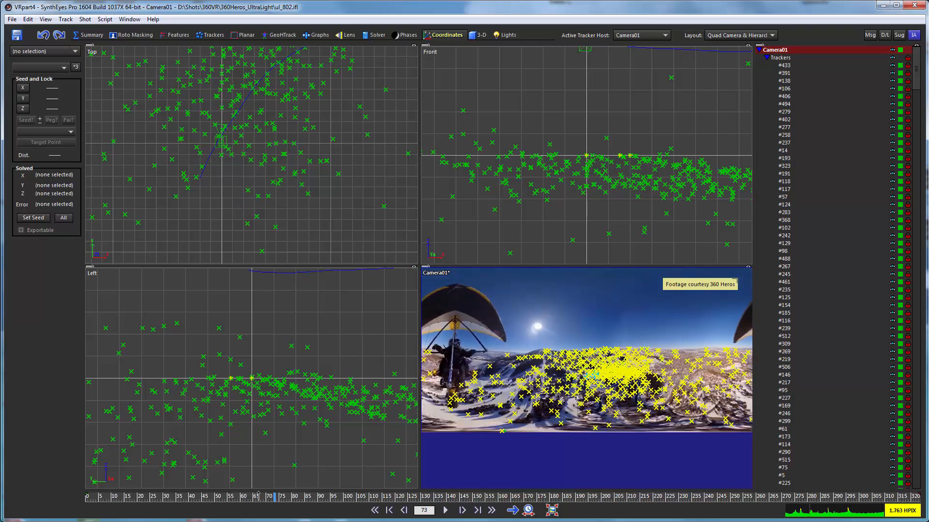